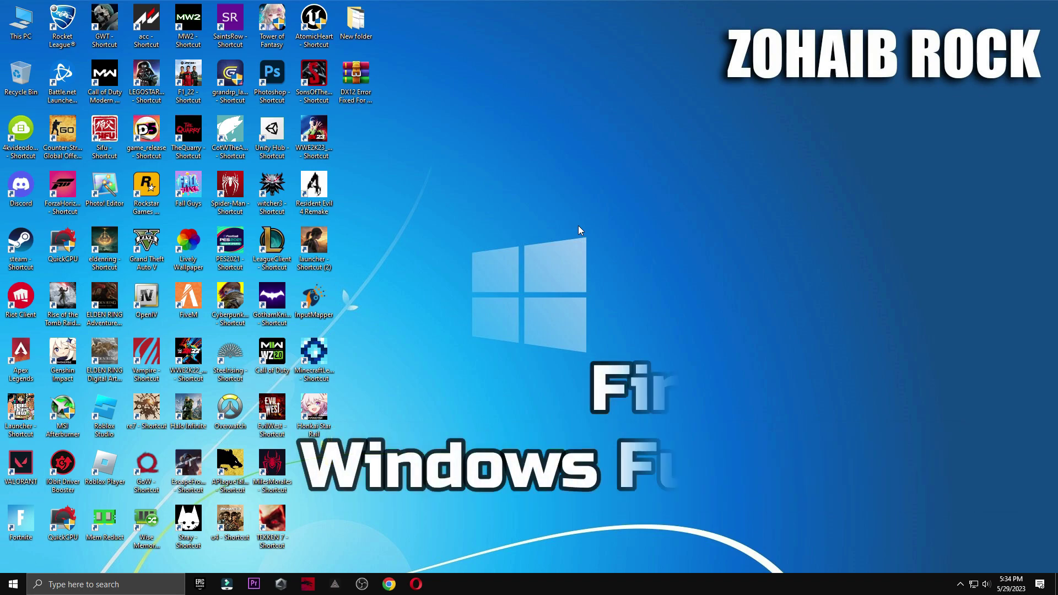
Step: Open the Windows Update settings and check for updates
{"action": "left_click", "coordinate": [105, 584]}
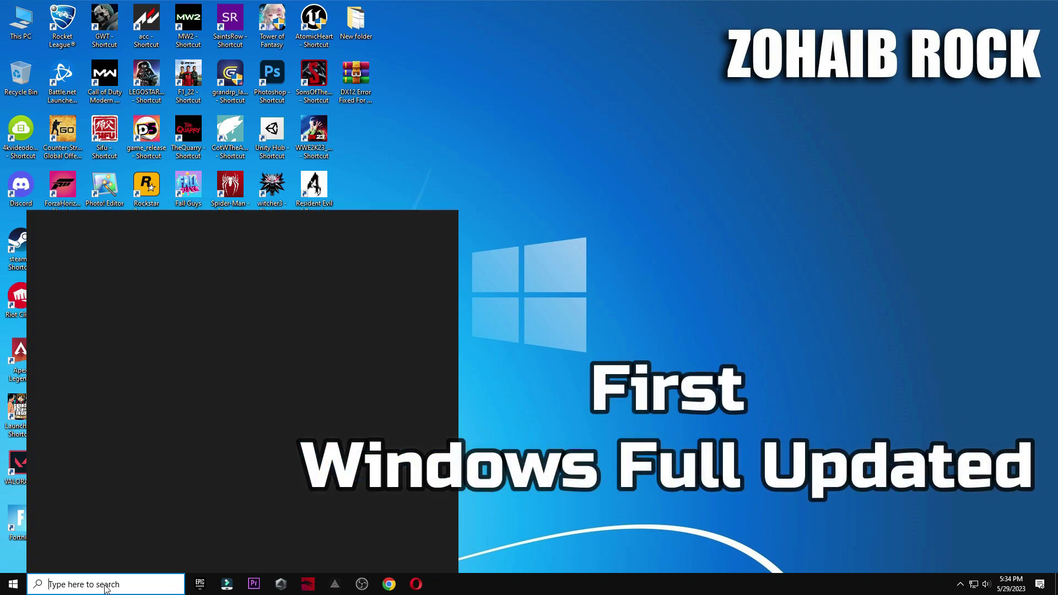
{"action": "type", "text": "windows"}
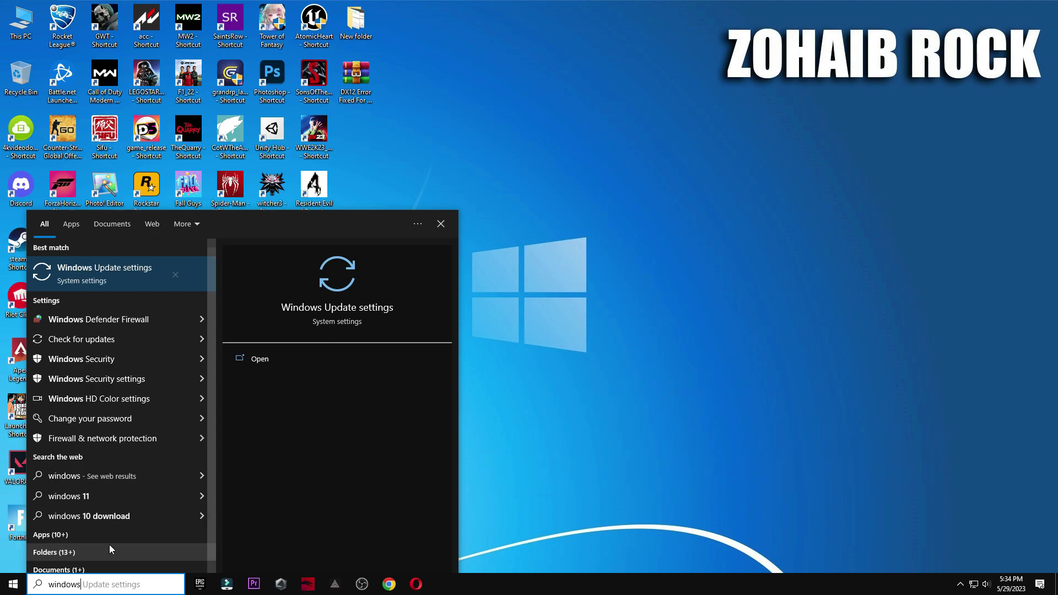
{"action": "left_click", "coordinate": [132, 292]}
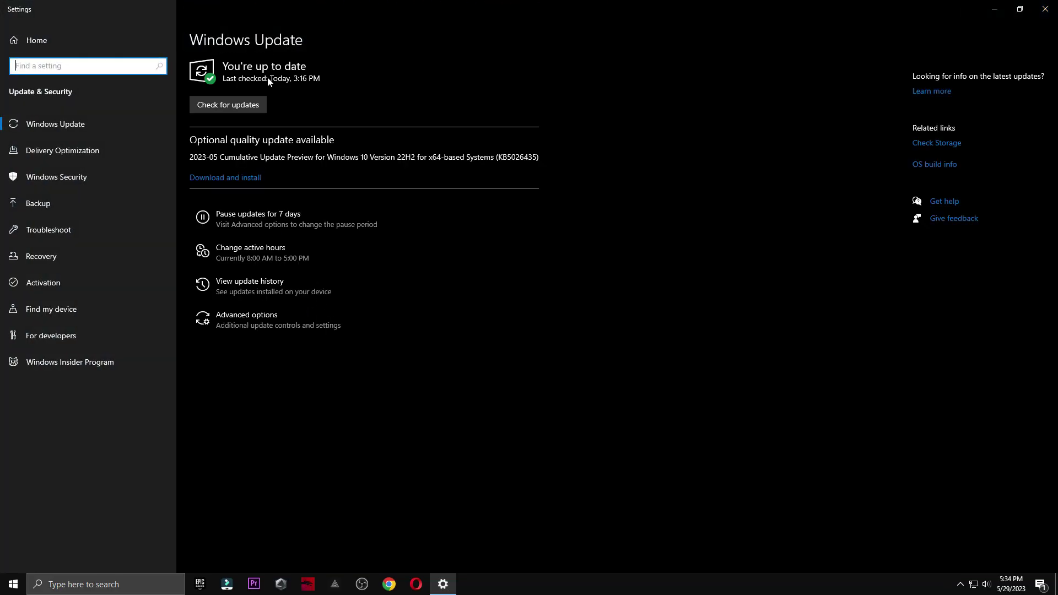
{"action": "left_click", "coordinate": [254, 107]}
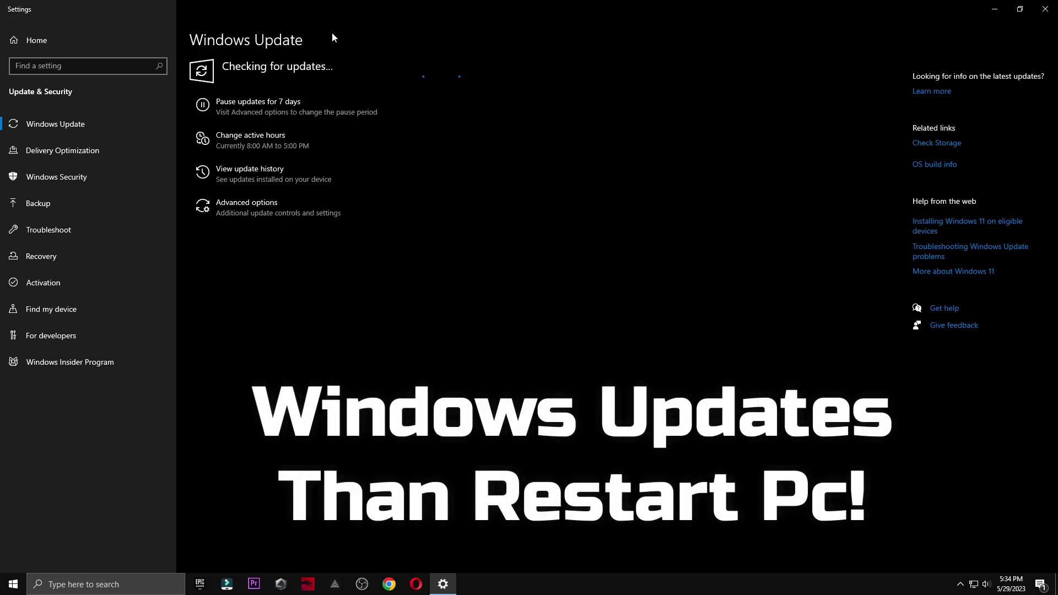
{"action": "left_click", "coordinate": [3, 581]}
{"action": "left_click", "coordinate": [14, 560]}
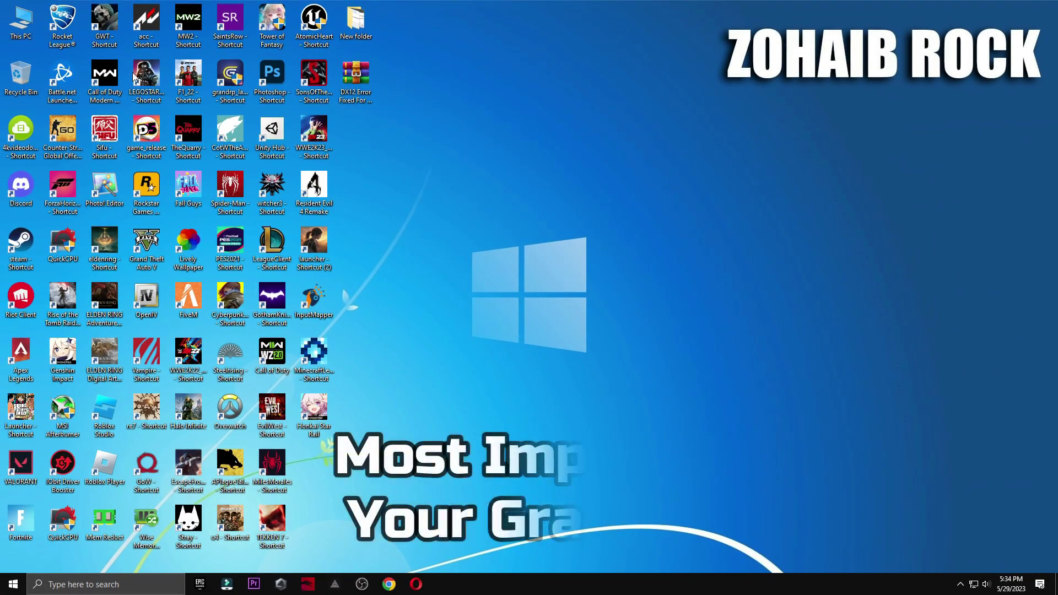
Step: Open Device Manager through the computer management tools of This PC
{"action": "right_click", "coordinate": [23, 25]}
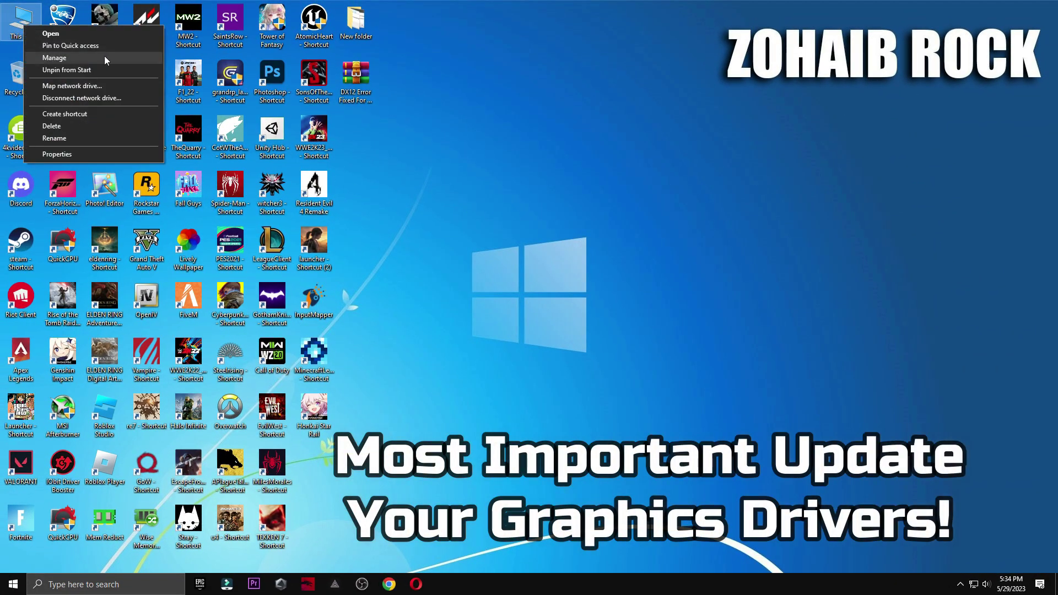
{"action": "left_click", "coordinate": [51, 59]}
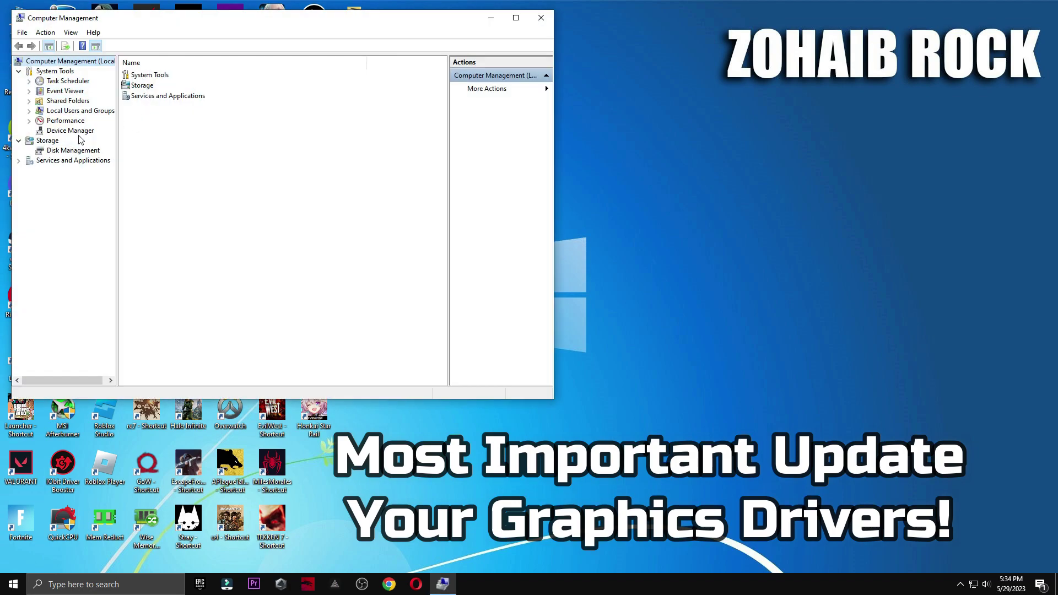
{"action": "left_click", "coordinate": [66, 131]}
Step: Search automatically for updated drivers for the NVIDIA GeForce RTX 3070 display adapter, and close Computer Management
{"action": "left_click", "coordinate": [171, 101]}
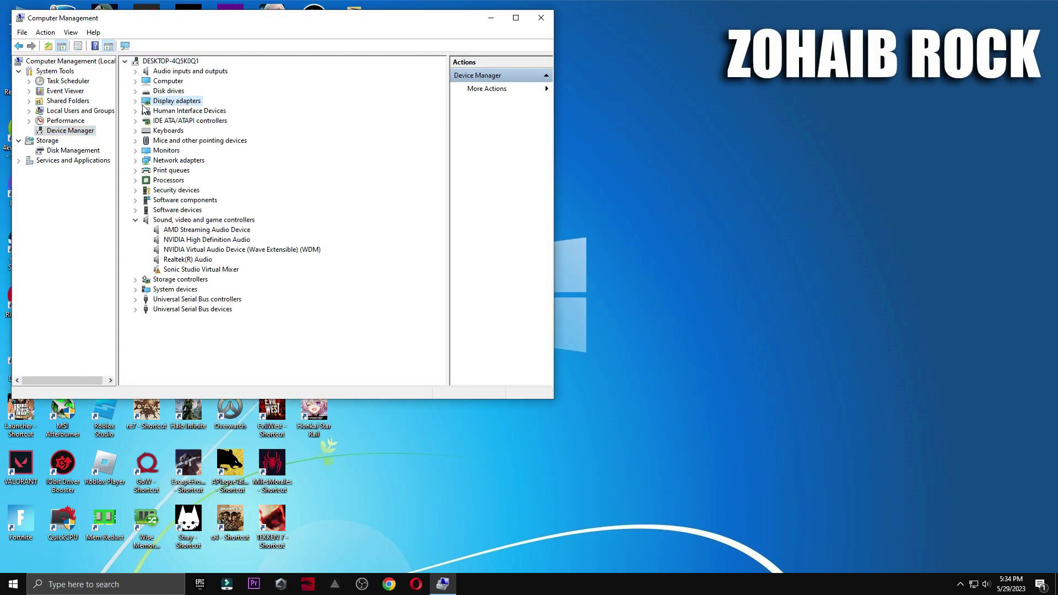
{"action": "left_click", "coordinate": [135, 101]}
{"action": "right_click", "coordinate": [204, 111]}
{"action": "left_click", "coordinate": [229, 118]}
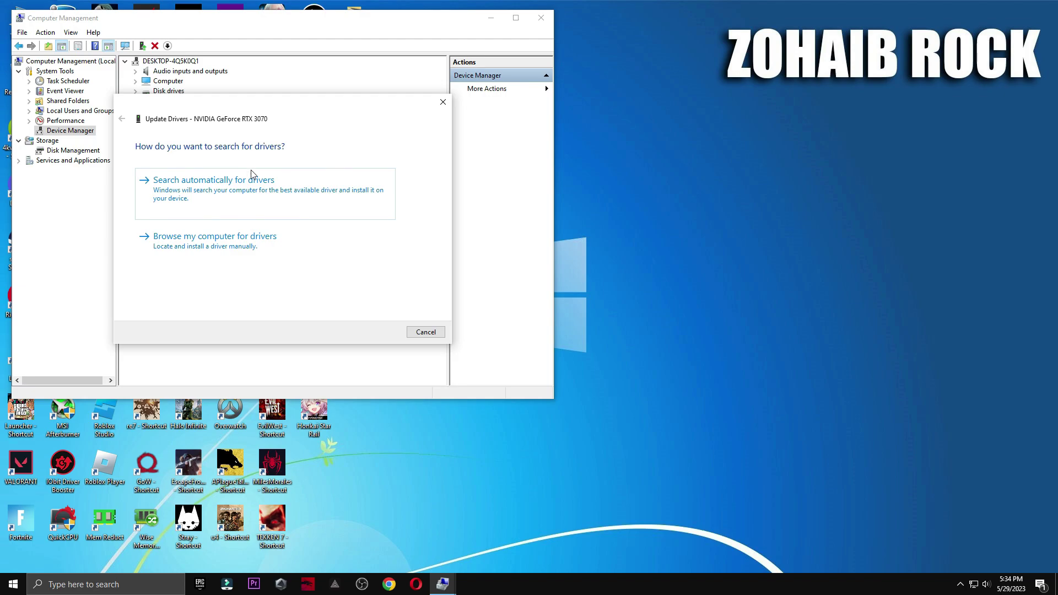
{"action": "left_click", "coordinate": [253, 175]}
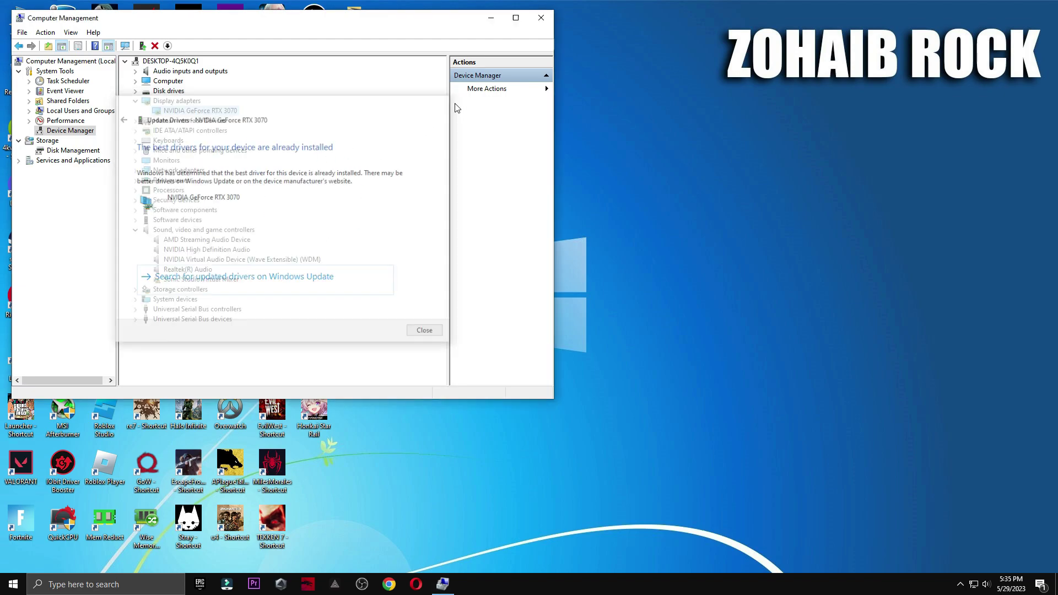
{"action": "left_click", "coordinate": [443, 102]}
{"action": "left_click", "coordinate": [541, 18]}
Step: Switch to Chrome and open its Privacy and security settings
{"action": "left_click", "coordinate": [389, 584]}
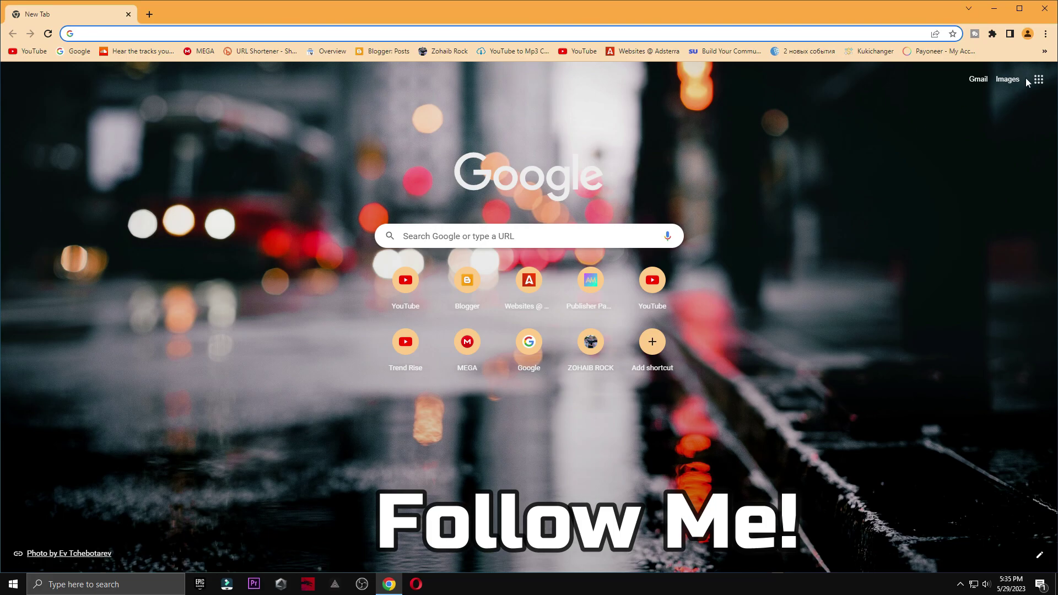
{"action": "left_click", "coordinate": [1045, 34]}
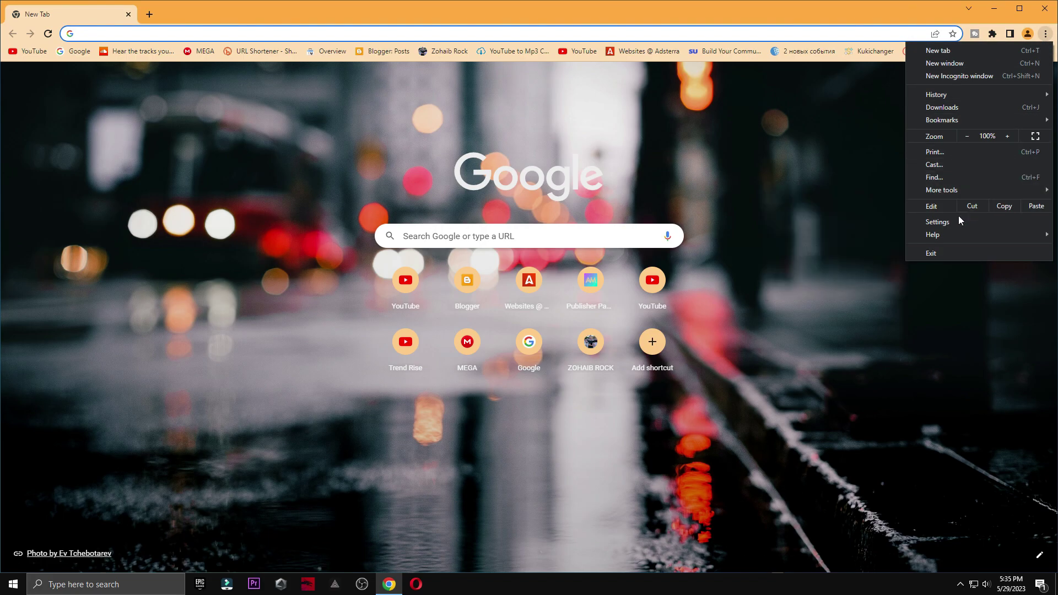
{"action": "left_click", "coordinate": [944, 224]}
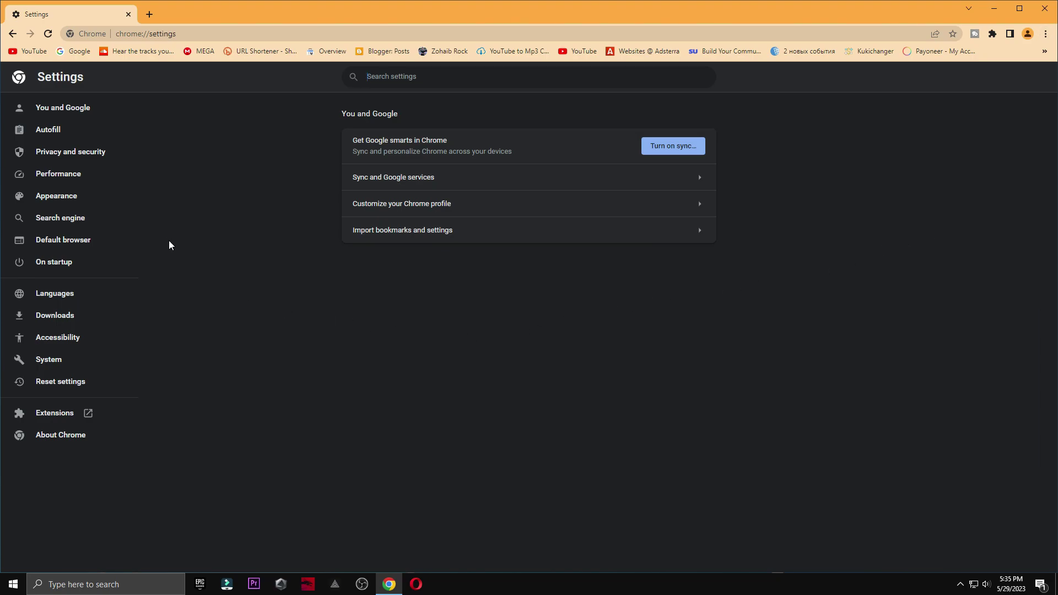
{"action": "left_click", "coordinate": [97, 158]}
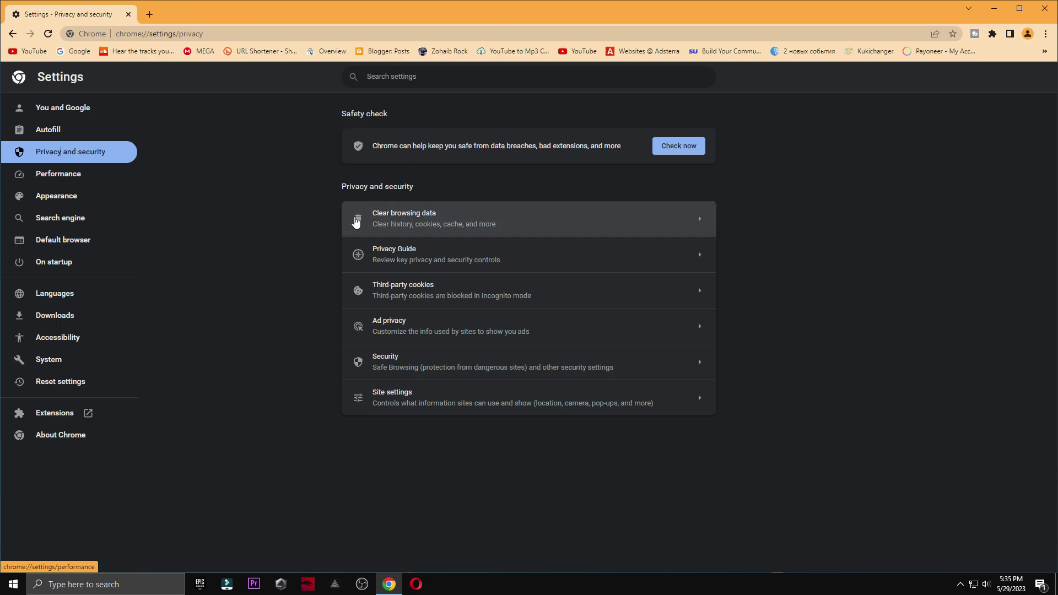
Step: Set the time range for clearing browsing data to All time, review the advanced data types, and close the settings
{"action": "left_click", "coordinate": [463, 225]}
{"action": "left_click", "coordinate": [481, 248]}
{"action": "left_click", "coordinate": [483, 302]}
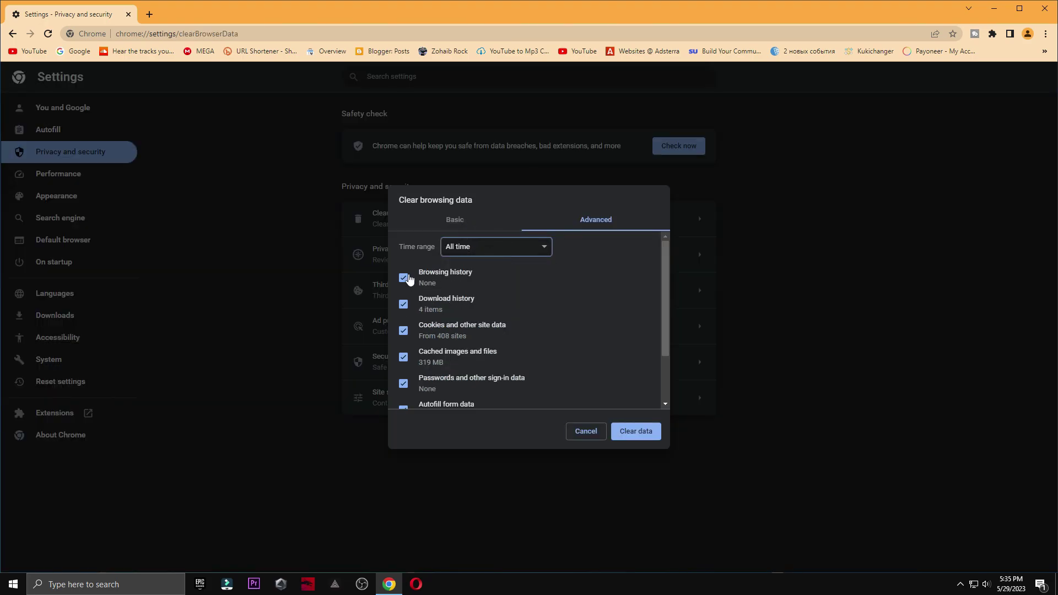
{"action": "scroll", "coordinate": [559, 343], "scroll_direction": "down", "scroll_amount": 2}
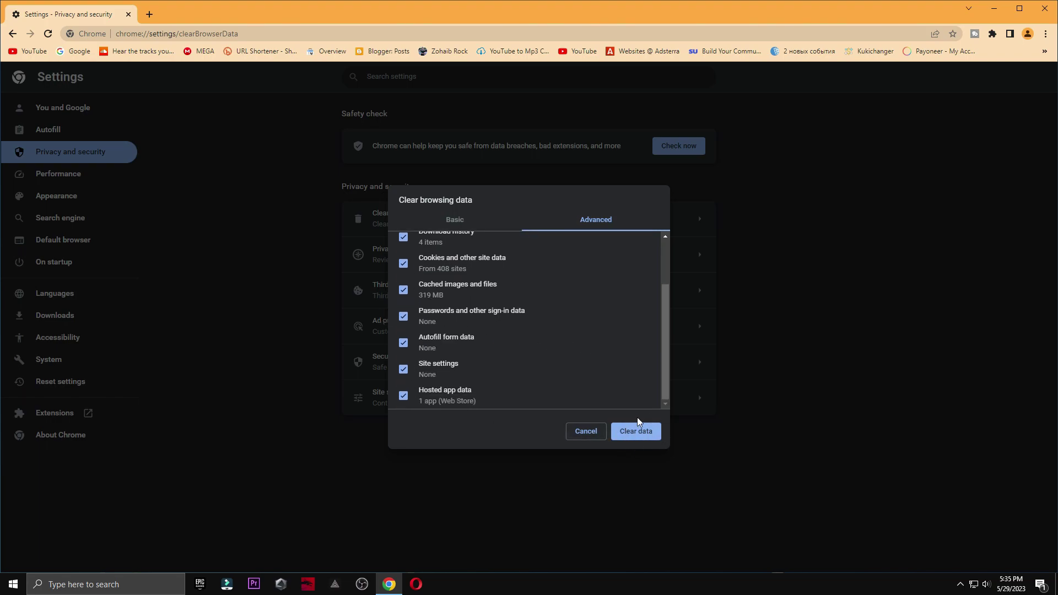
{"action": "left_click", "coordinate": [129, 14]}
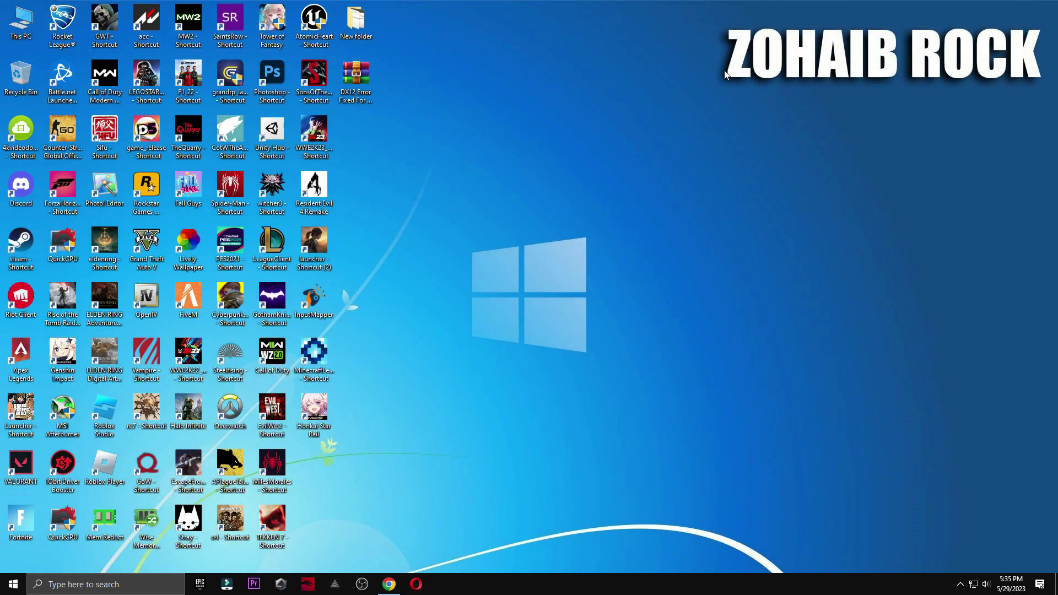
Step: Open the AppData folder by entering appdata in the Run dialog
{"action": "left_click", "coordinate": [154, 584]}
{"action": "type", "text": "ru"}
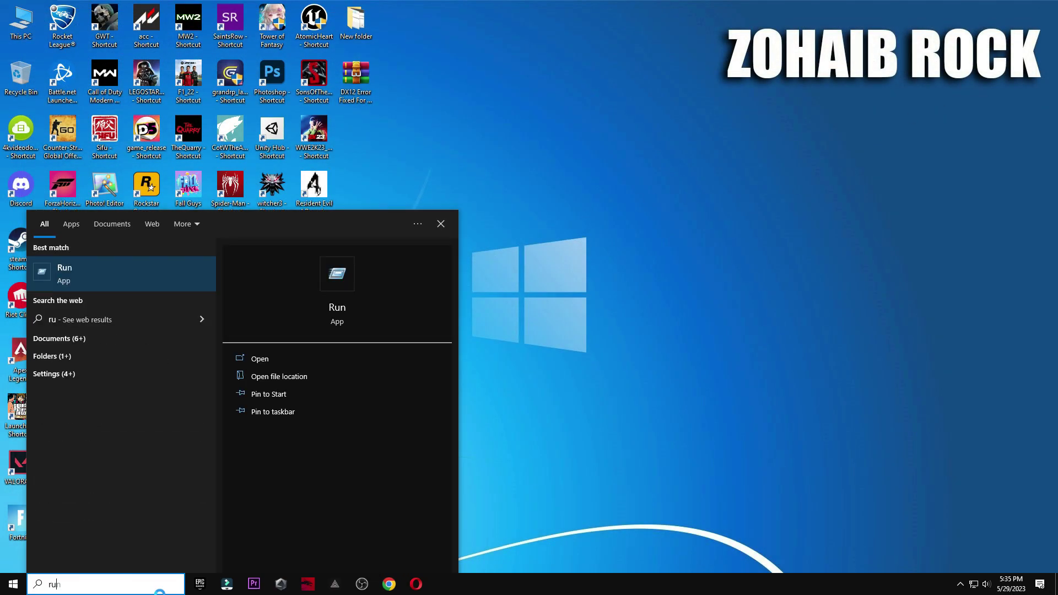
{"action": "type", "text": "n"}
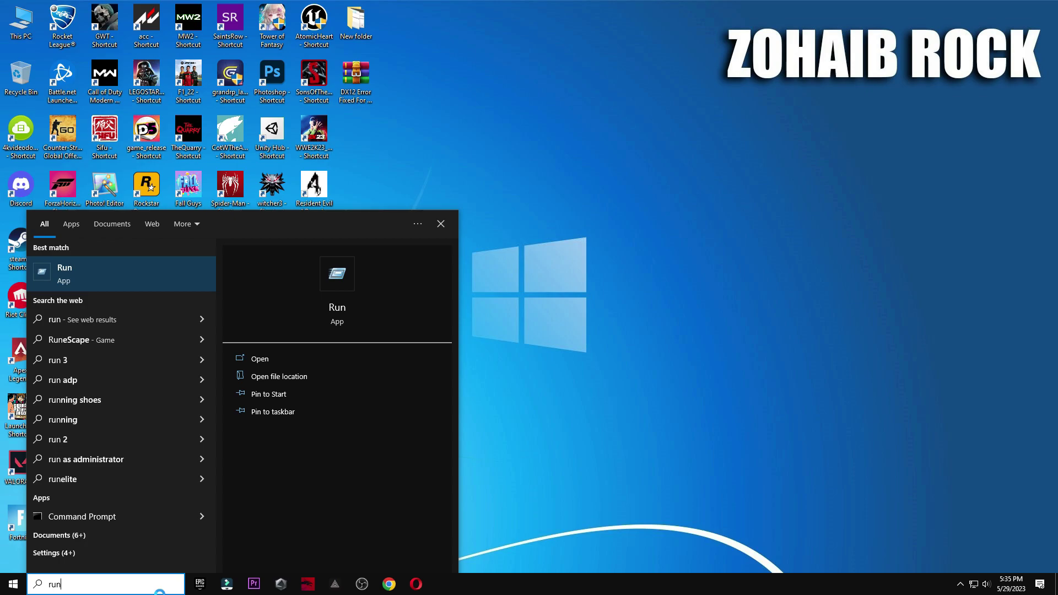
{"action": "left_click", "coordinate": [149, 280]}
{"action": "left_click_drag", "start_coordinate": [173, 462], "coordinate": [631, 151]}
{"action": "type", "text": "appdata"}
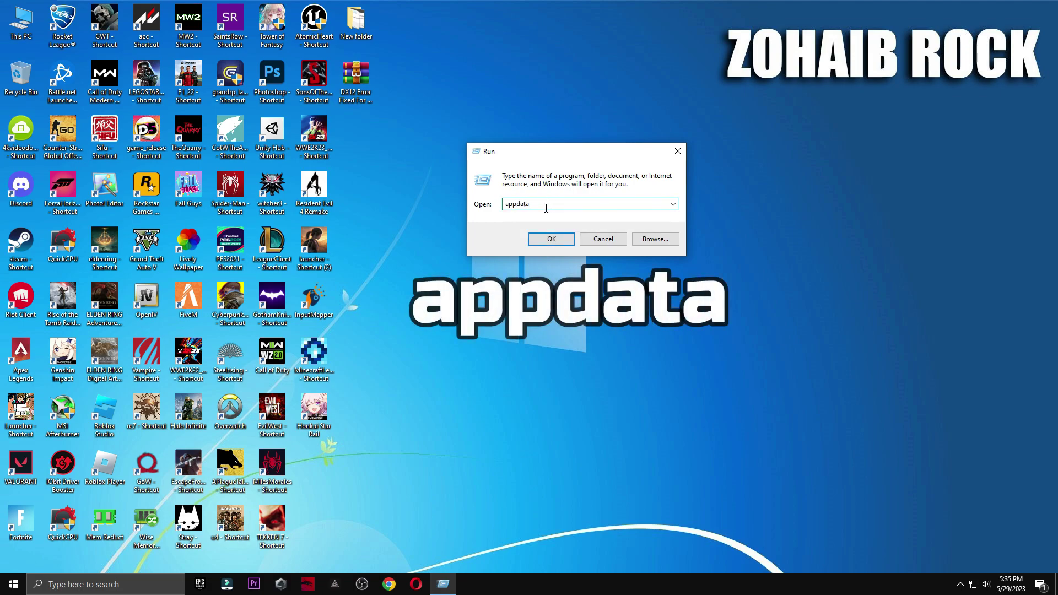
{"action": "left_click", "coordinate": [539, 203]}
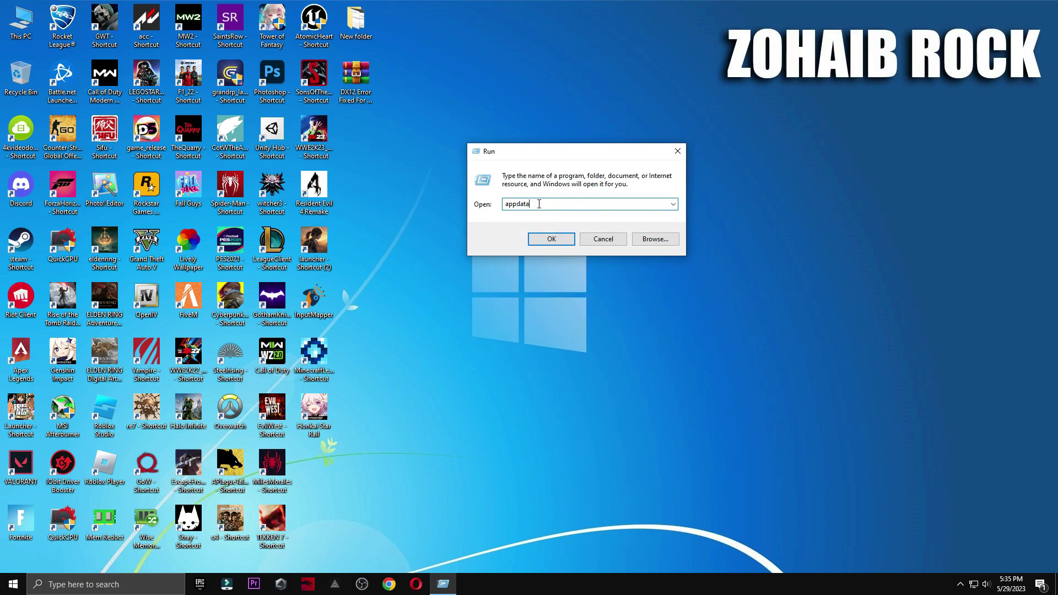
{"action": "left_click", "coordinate": [551, 238]}
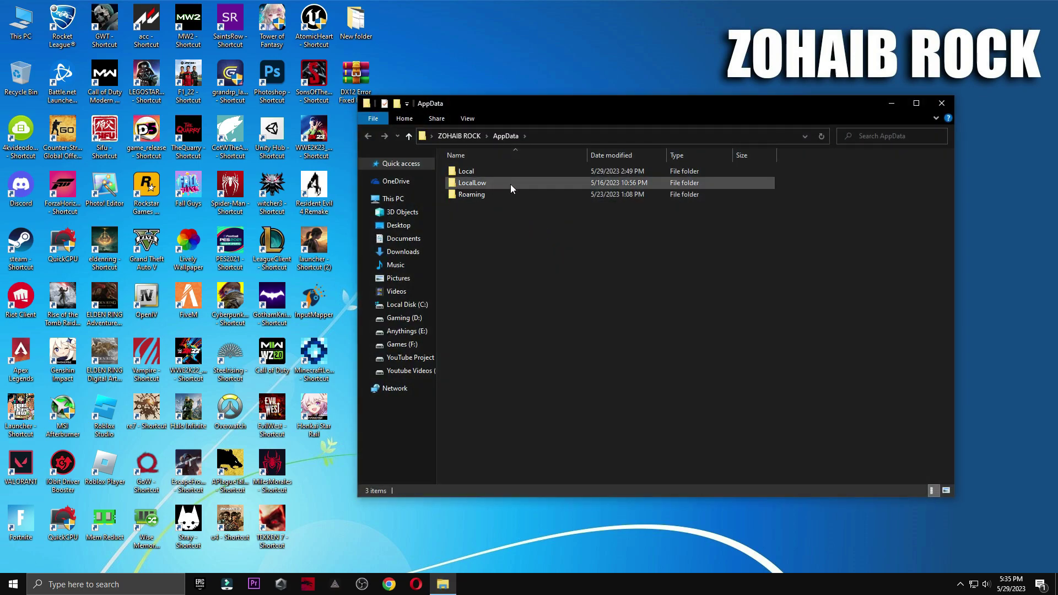
Step: Delete the Roblox folder from AppData's Local folder and close File Explorer
{"action": "double_click", "coordinate": [512, 168]}
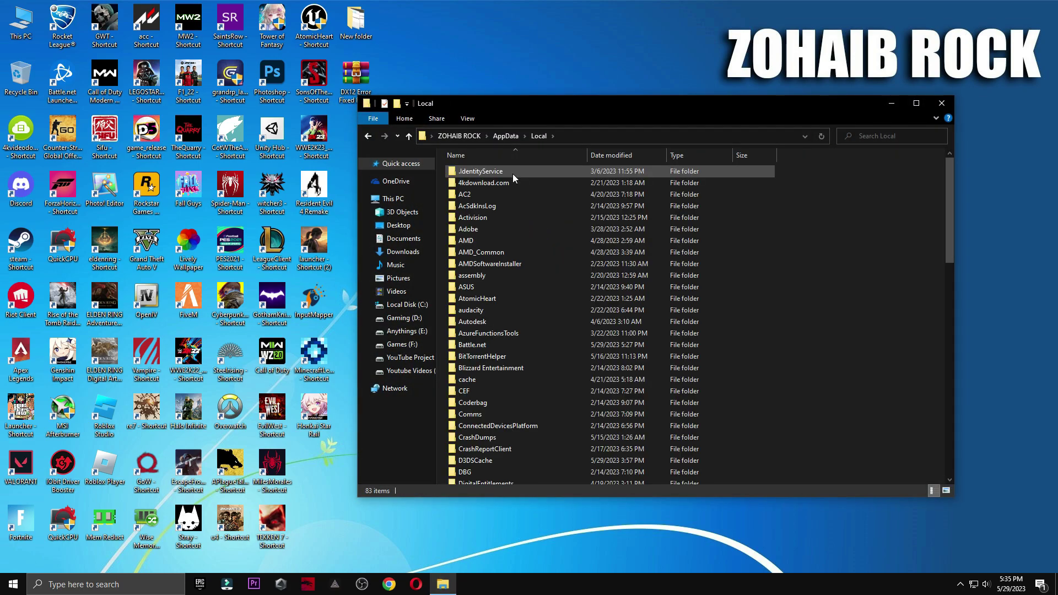
{"action": "key", "text": "r"}
{"action": "left_click", "coordinate": [481, 224]}
{"action": "right_click", "coordinate": [475, 223]}
{"action": "left_click", "coordinate": [505, 489]}
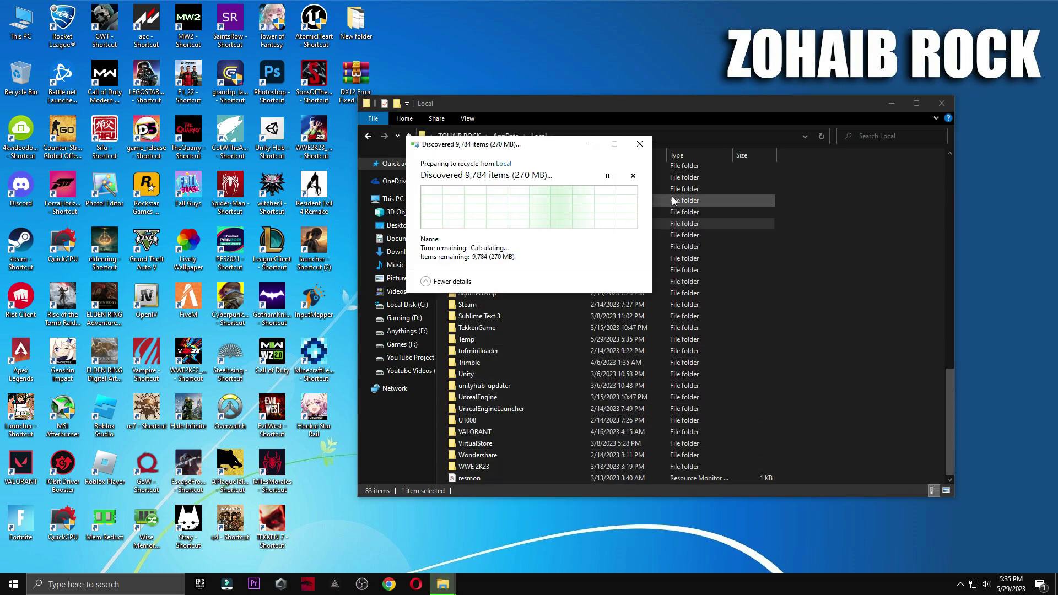
{"action": "left_click", "coordinate": [944, 104]}
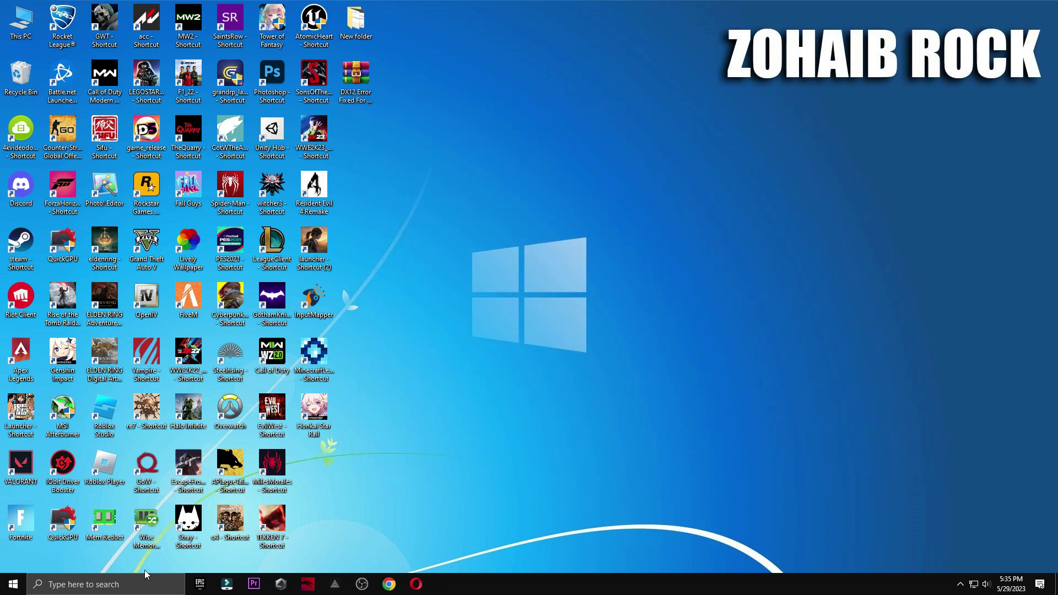
Step: Open the user's temporary files folder by entering %temp% in the Run dialog
{"action": "left_click", "coordinate": [156, 582]}
{"action": "type", "text": "run"}
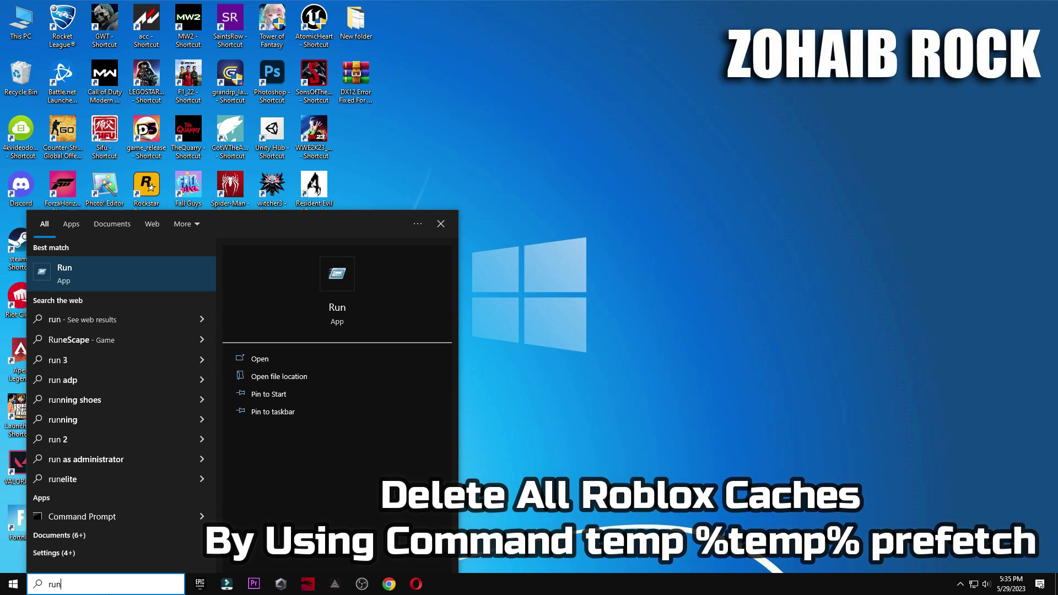
{"action": "left_click", "coordinate": [83, 274]}
{"action": "left_click_drag", "start_coordinate": [102, 462], "coordinate": [565, 135]}
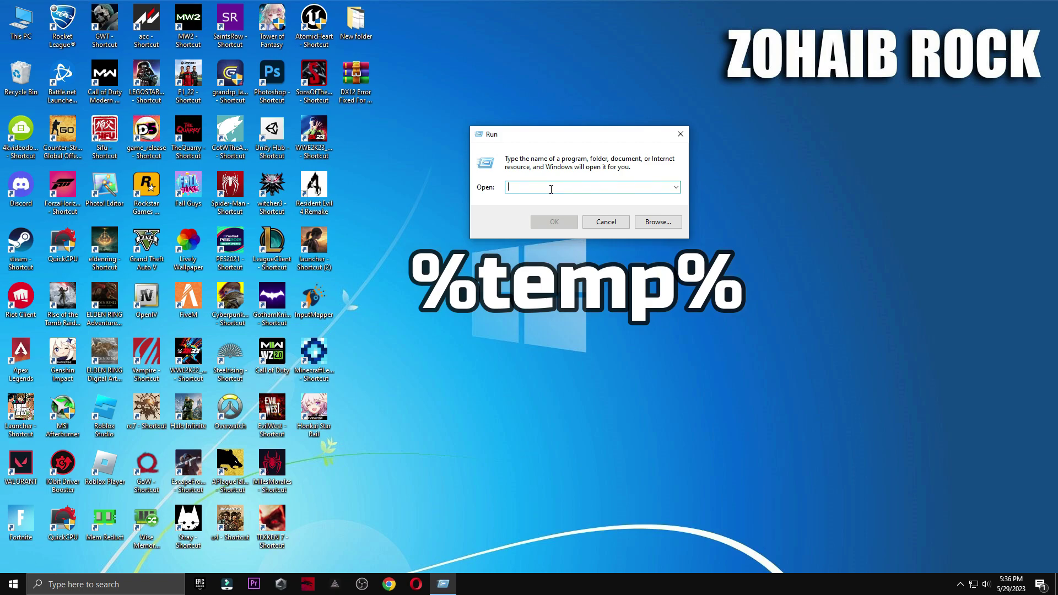
{"action": "type", "text": "%temp%"}
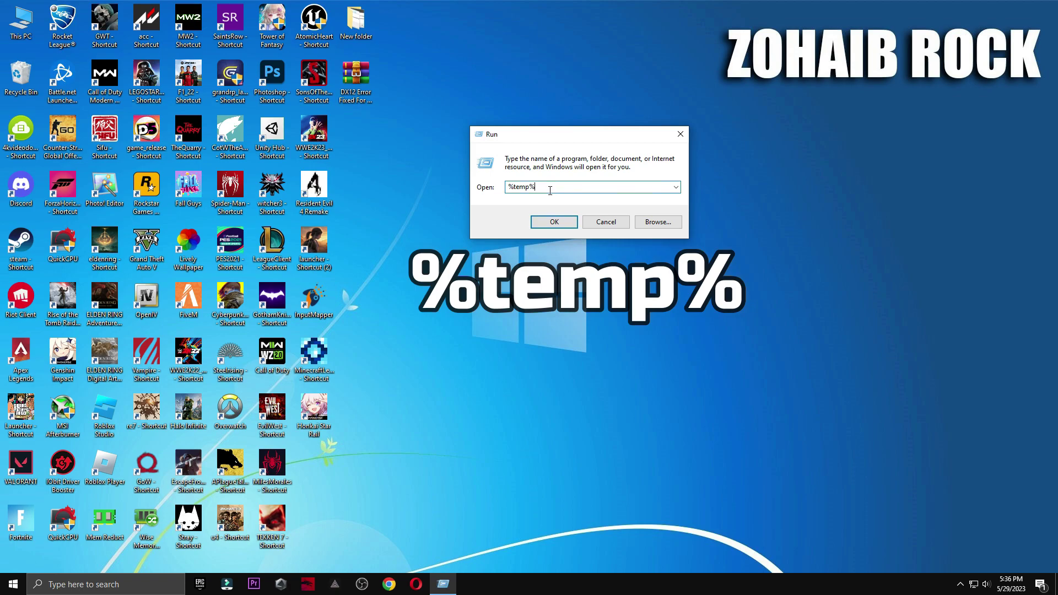
{"action": "left_click", "coordinate": [551, 220]}
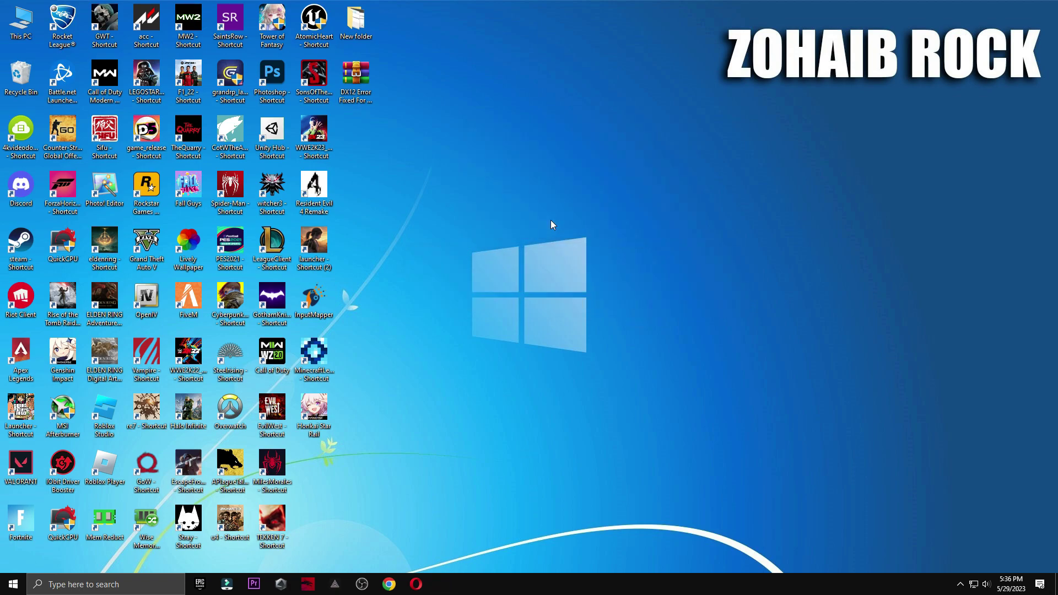
Step: Delete everything in the Temp folder, skipping items in use or needing administrator permission, and close the folder
{"action": "key", "text": "ctrl+a"}
{"action": "right_click", "coordinate": [507, 243]}
{"action": "mouse_move", "coordinate": [524, 368]}
{"action": "left_click", "coordinate": [527, 426]}
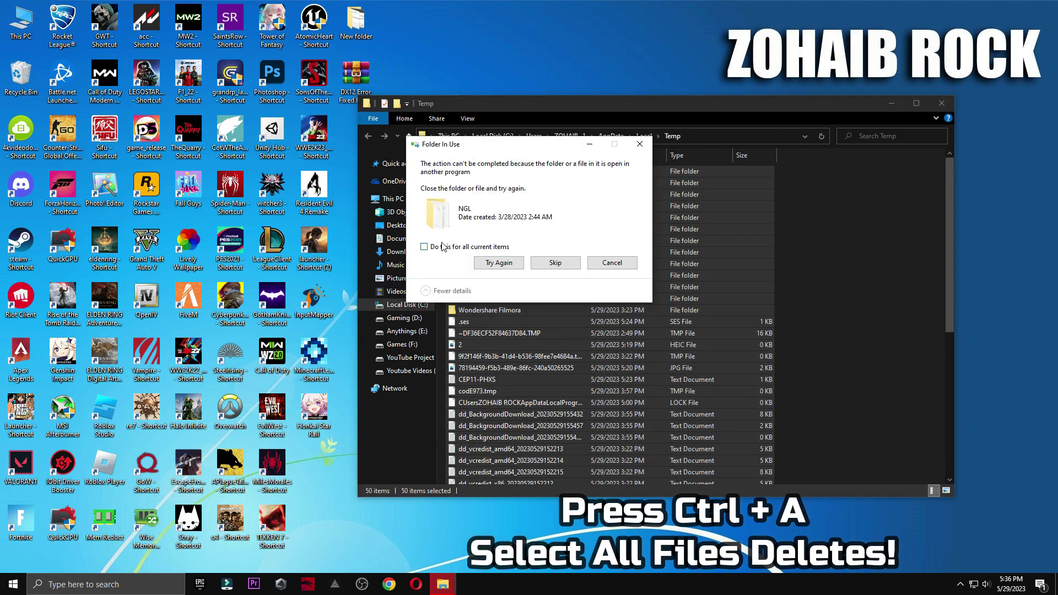
{"action": "left_click", "coordinate": [555, 263]}
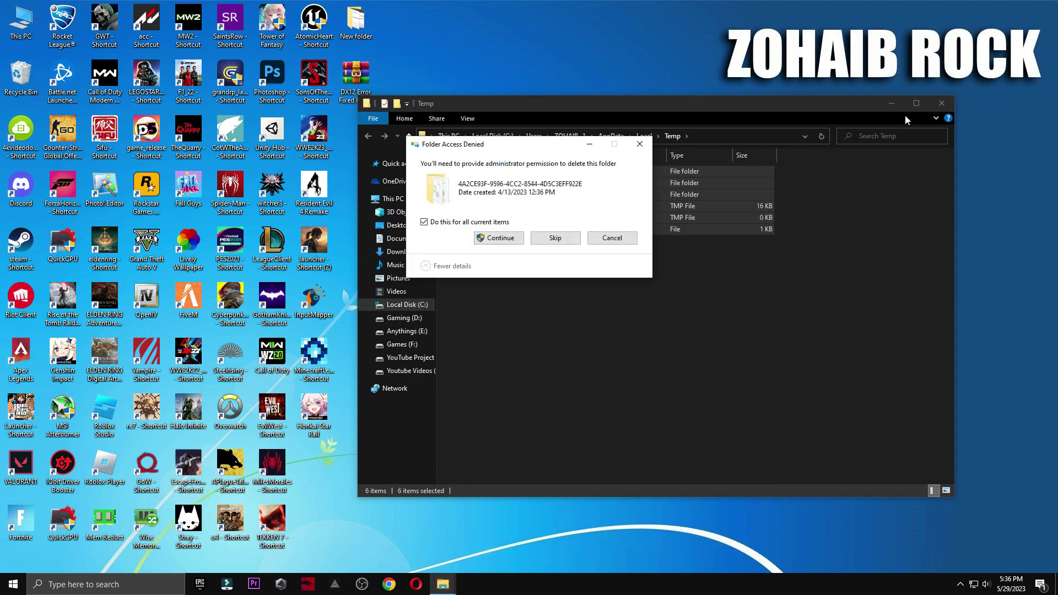
{"action": "left_click", "coordinate": [941, 105]}
{"action": "left_click", "coordinate": [557, 239]}
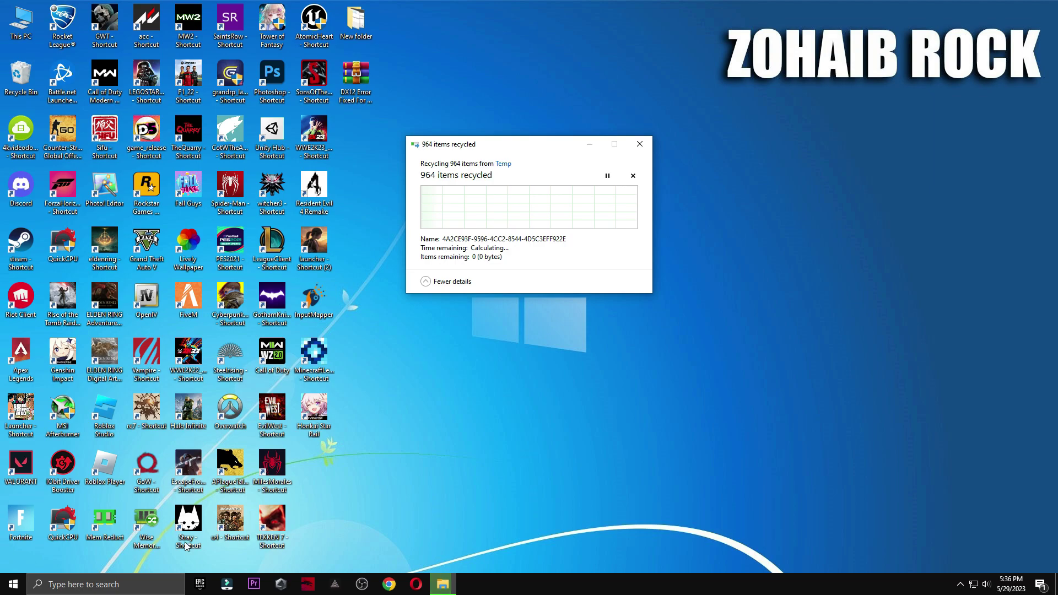
Step: Open the Windows prefetch folder by entering prefetch in the Run dialog
{"action": "left_click", "coordinate": [105, 585]}
{"action": "type", "text": "run"}
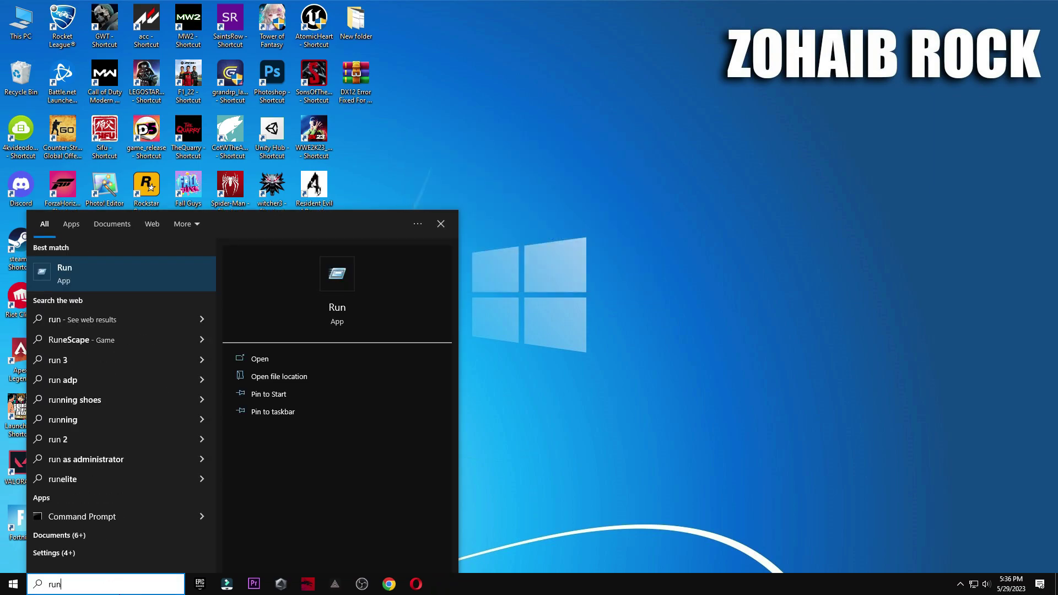
{"action": "left_click", "coordinate": [95, 276]}
{"action": "left_click_drag", "start_coordinate": [93, 469], "coordinate": [540, 126]}
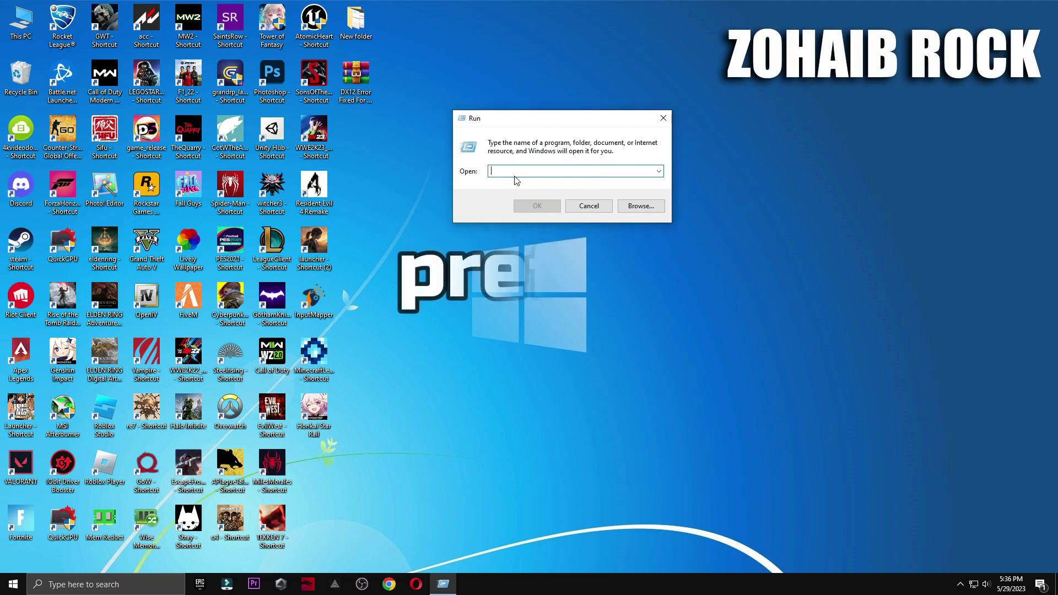
{"action": "type", "text": "prefetch"}
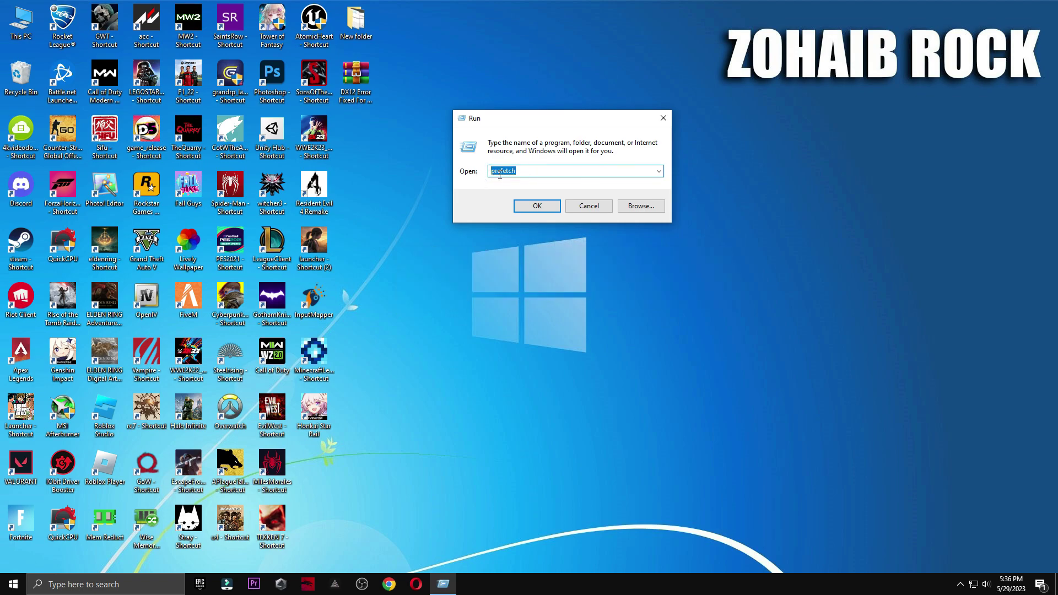
{"action": "left_click", "coordinate": [533, 205]}
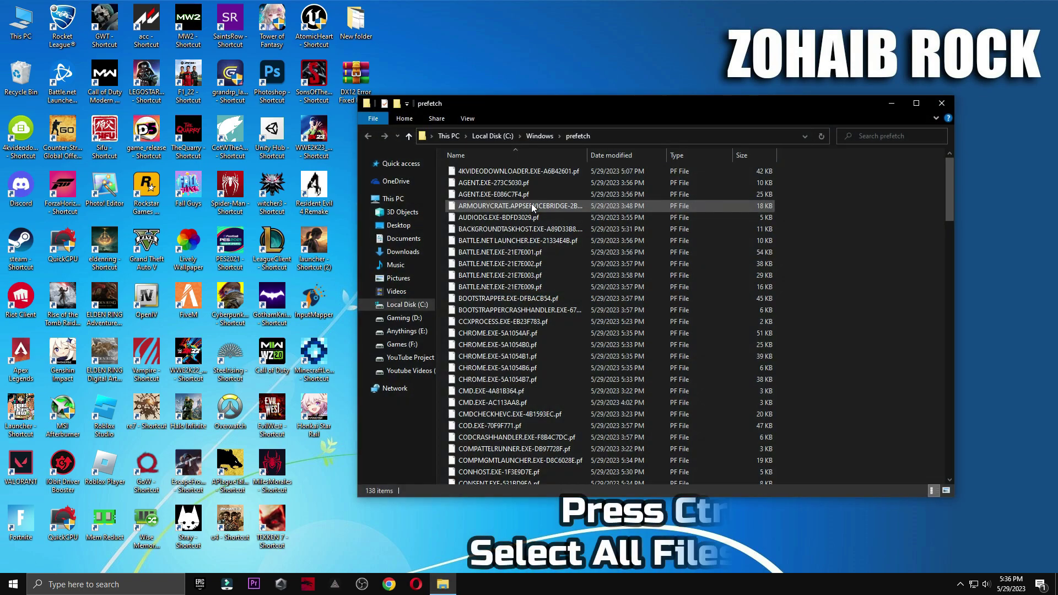
Step: Delete all files in the prefetch folder, skipping the file in use, and close the folder
{"action": "key", "text": "ctrl+a"}
{"action": "right_click", "coordinate": [506, 240]}
{"action": "left_click", "coordinate": [548, 386]}
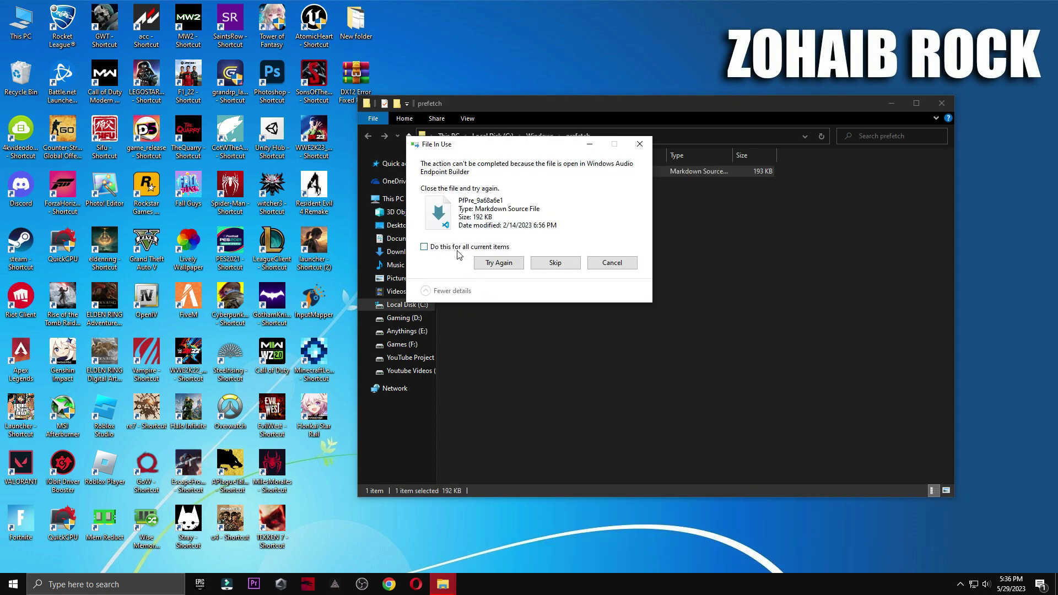
{"action": "left_click", "coordinate": [557, 266]}
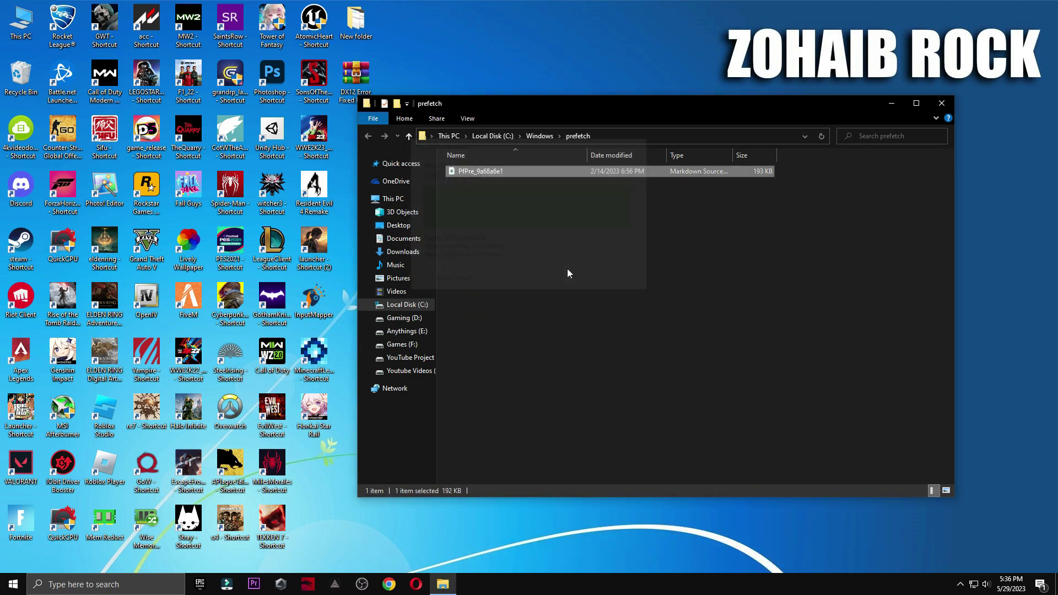
{"action": "left_click", "coordinate": [943, 103]}
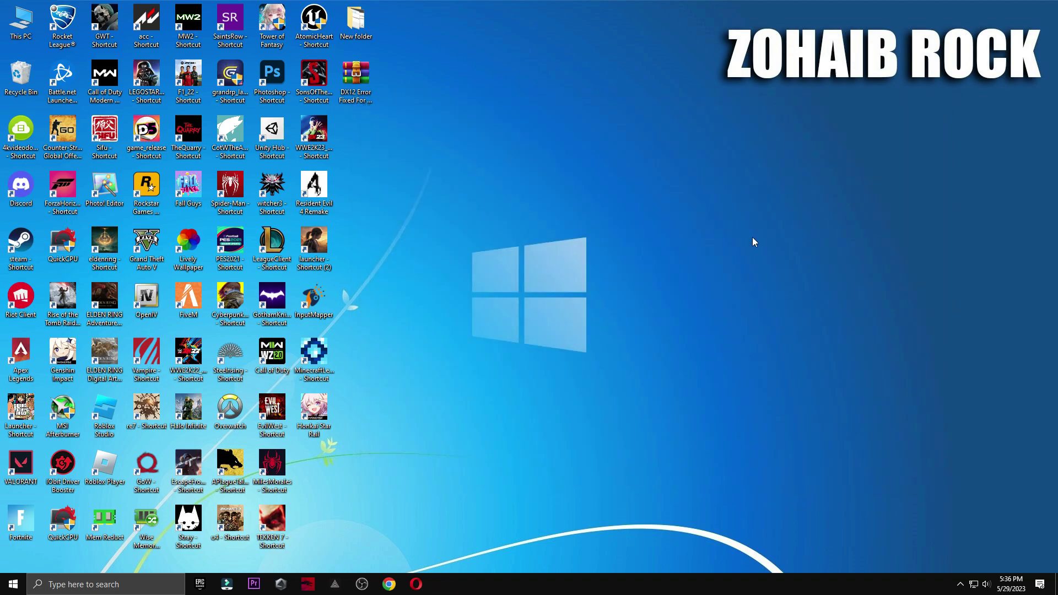
Step: Move the DX12 Error Fixed For All Games Pack archive to an empty desktop area and empty the Recycle Bin
{"action": "left_click_drag", "start_coordinate": [356, 75], "coordinate": [595, 150]}
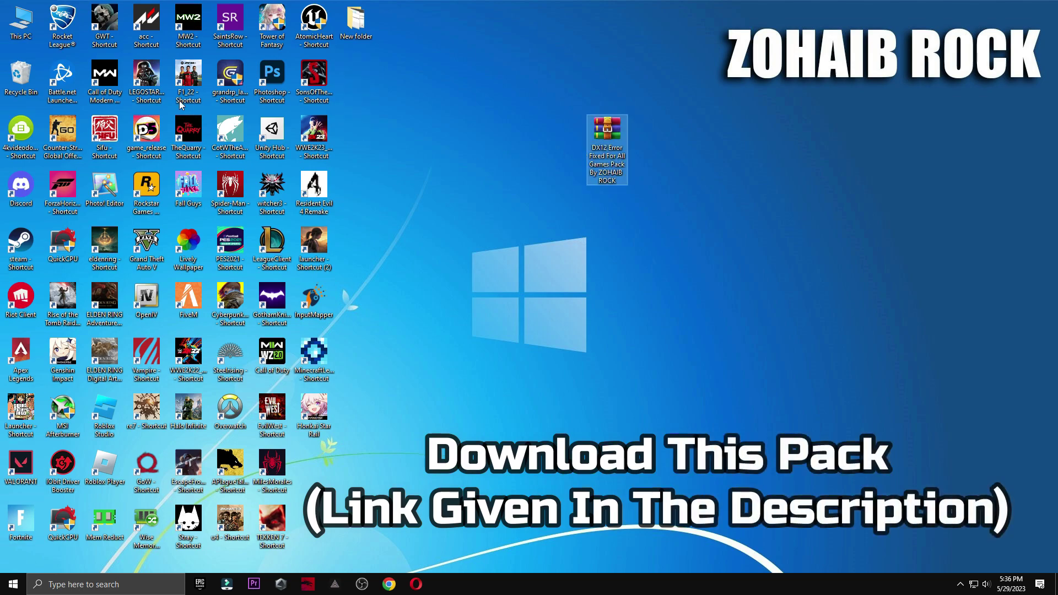
{"action": "right_click", "coordinate": [21, 71]}
{"action": "left_click", "coordinate": [55, 95]}
{"action": "left_click", "coordinate": [574, 304]}
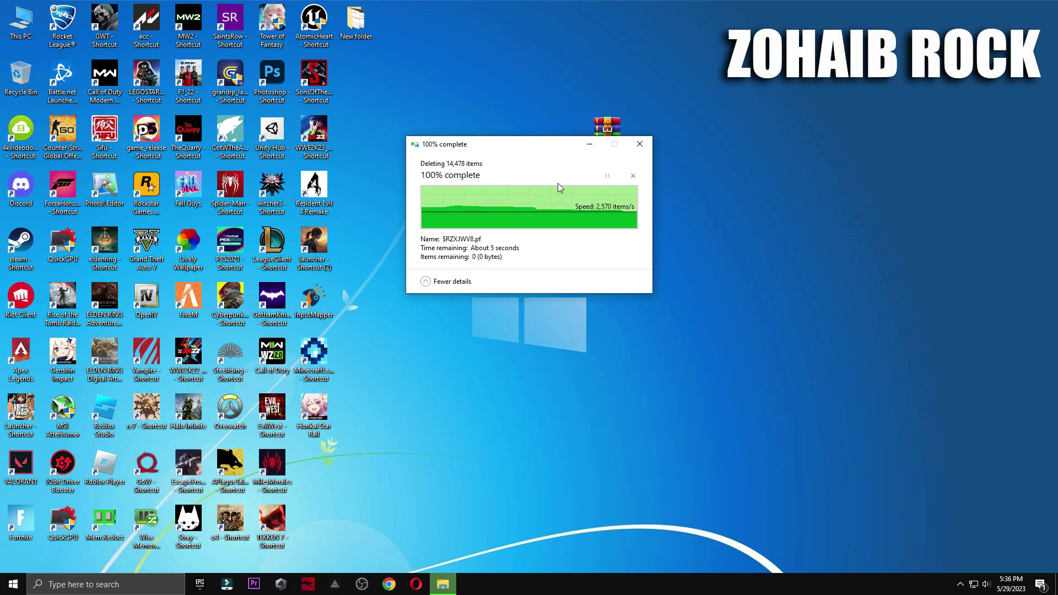
Step: Extract the DX12 Error Fixed pack onto the desktop, place the extracted folder beside the archive and open it
{"action": "left_click", "coordinate": [585, 134]}
{"action": "right_click", "coordinate": [610, 126]}
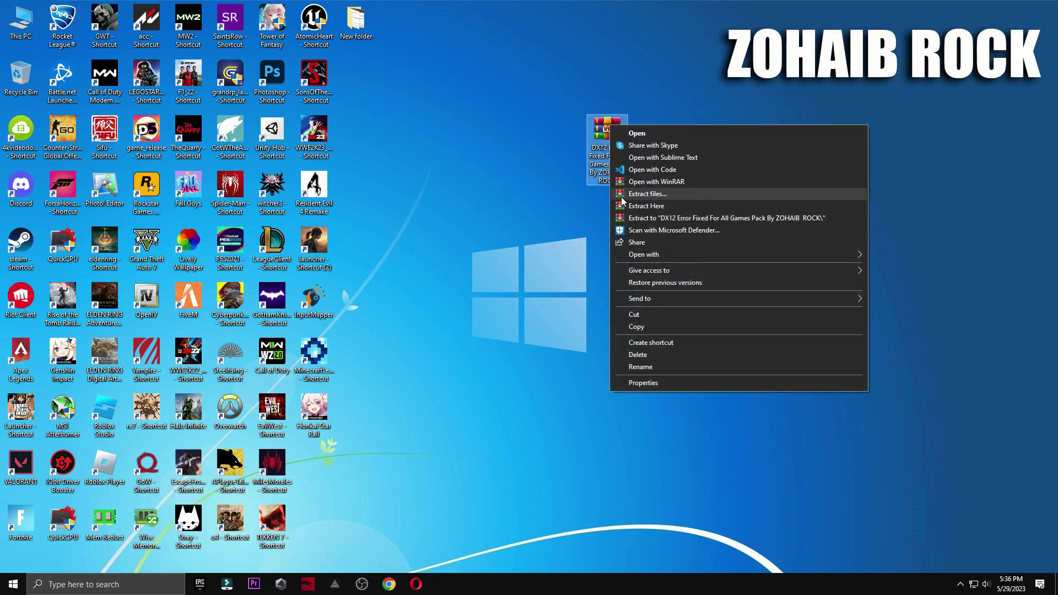
{"action": "left_click", "coordinate": [669, 205]}
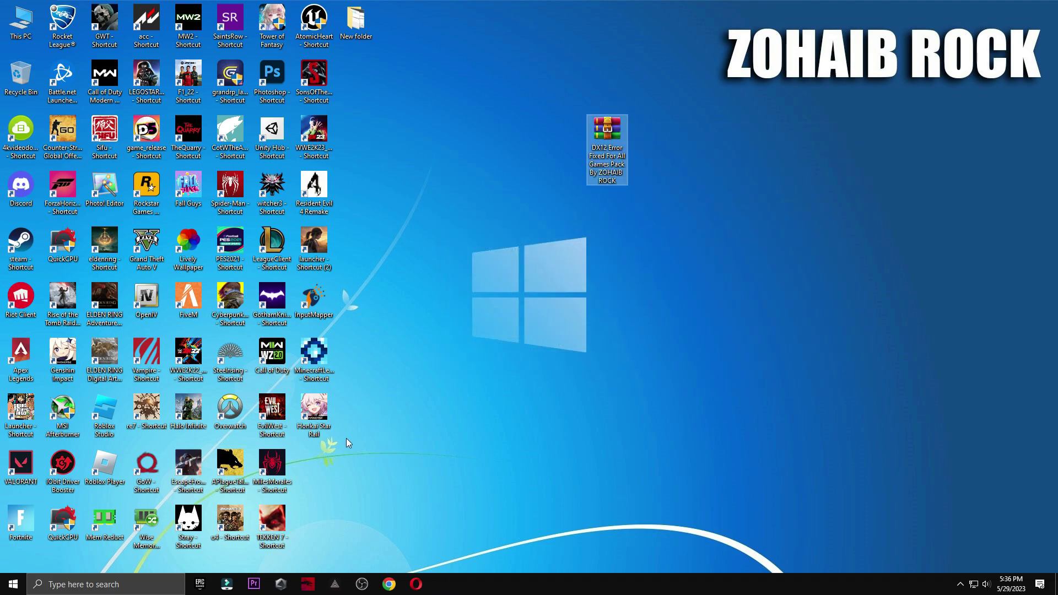
{"action": "left_click_drag", "start_coordinate": [328, 462], "coordinate": [568, 165]}
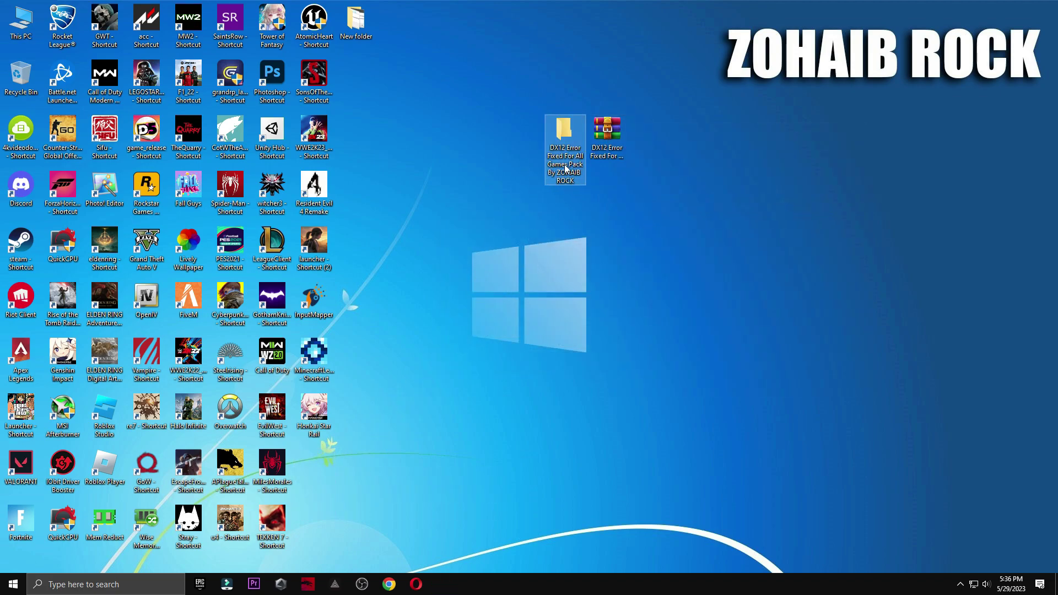
{"action": "double_click", "coordinate": [561, 143]}
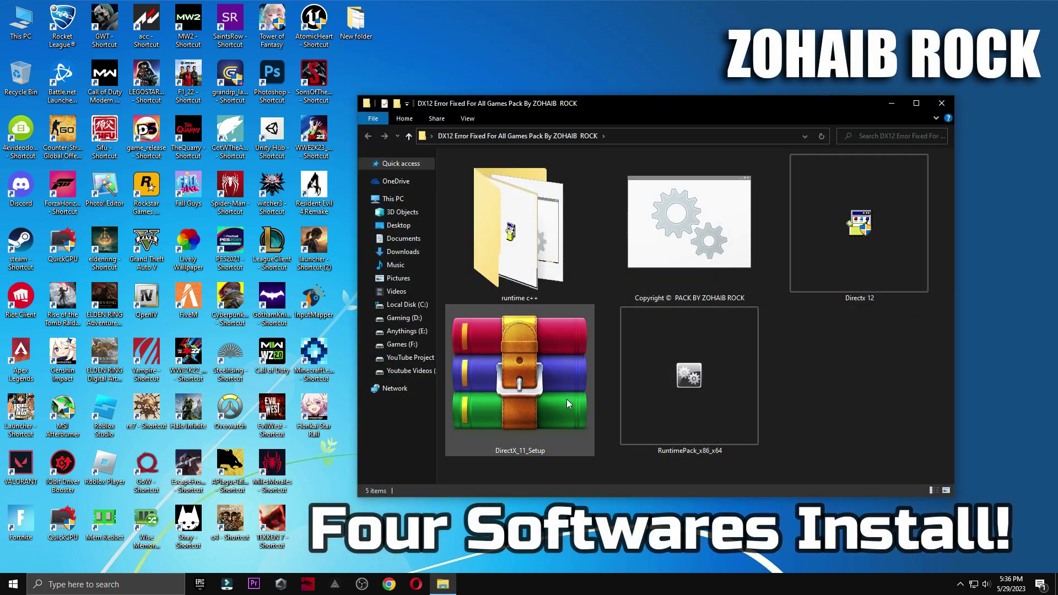
Step: Open the DirectX_11_Setup archive and run DXSETUP.exe from the end of its file list
{"action": "left_click", "coordinate": [542, 392]}
{"action": "double_click", "coordinate": [541, 392]}
{"action": "left_click_drag", "start_coordinate": [841, 204], "coordinate": [841, 425]}
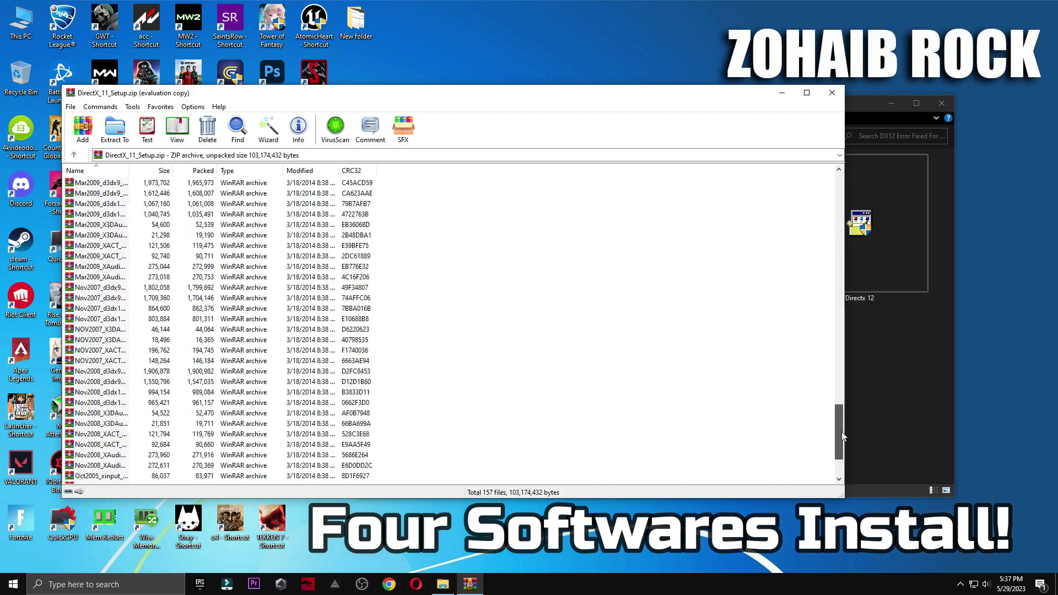
{"action": "left_click", "coordinate": [525, 302]}
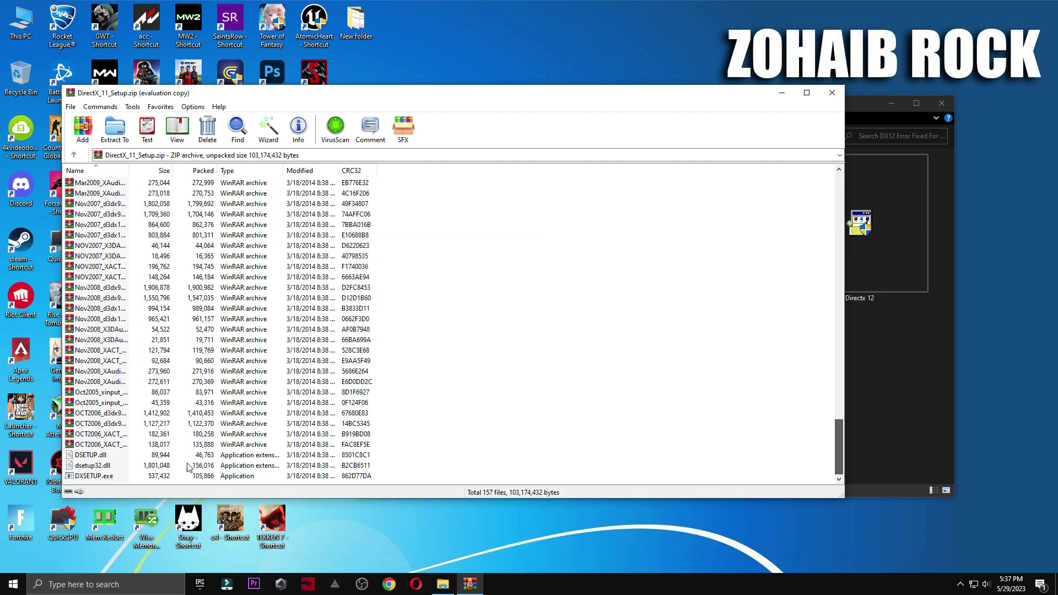
{"action": "double_click", "coordinate": [101, 478]}
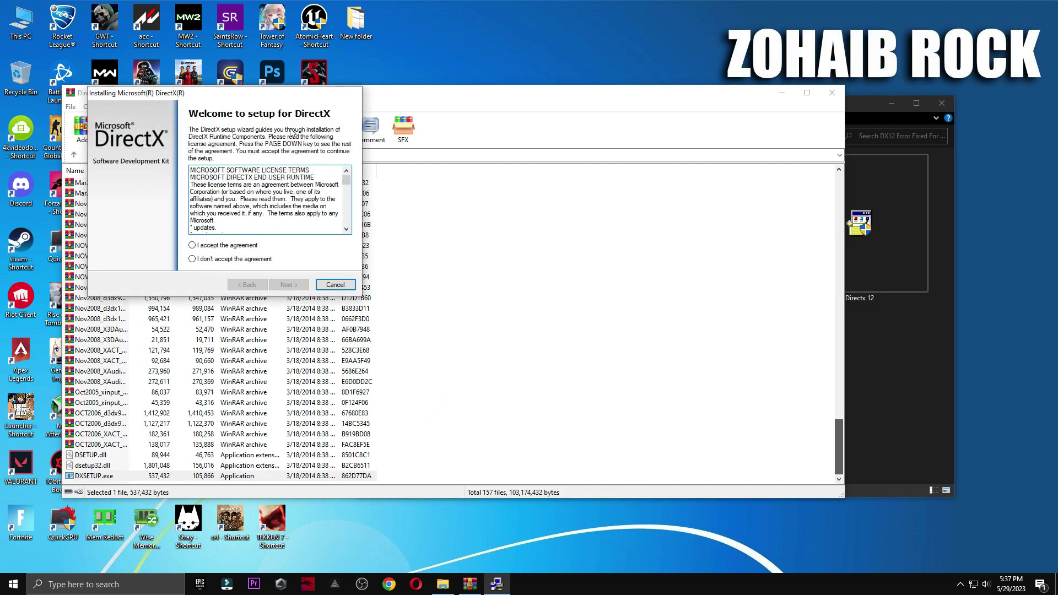
Step: Accept the DirectX license agreement, install the runtime components, finish the setup and close the archive
{"action": "left_click_drag", "start_coordinate": [340, 177], "coordinate": [602, 198]}
{"action": "left_click", "coordinate": [551, 350]}
{"action": "left_click", "coordinate": [603, 390]}
{"action": "left_click", "coordinate": [603, 389]}
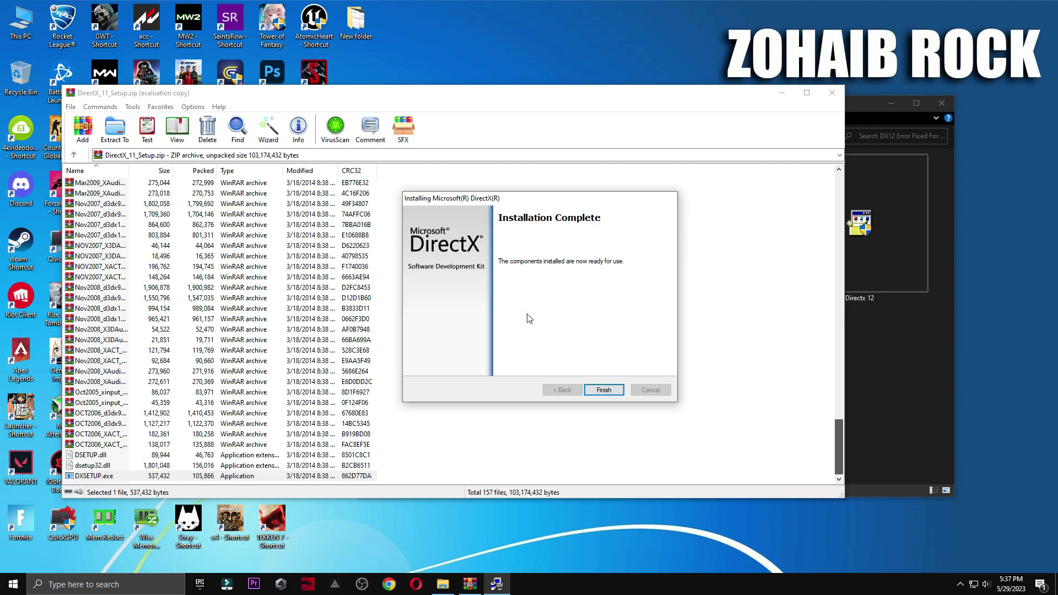
{"action": "left_click", "coordinate": [596, 391]}
{"action": "left_click", "coordinate": [832, 92]}
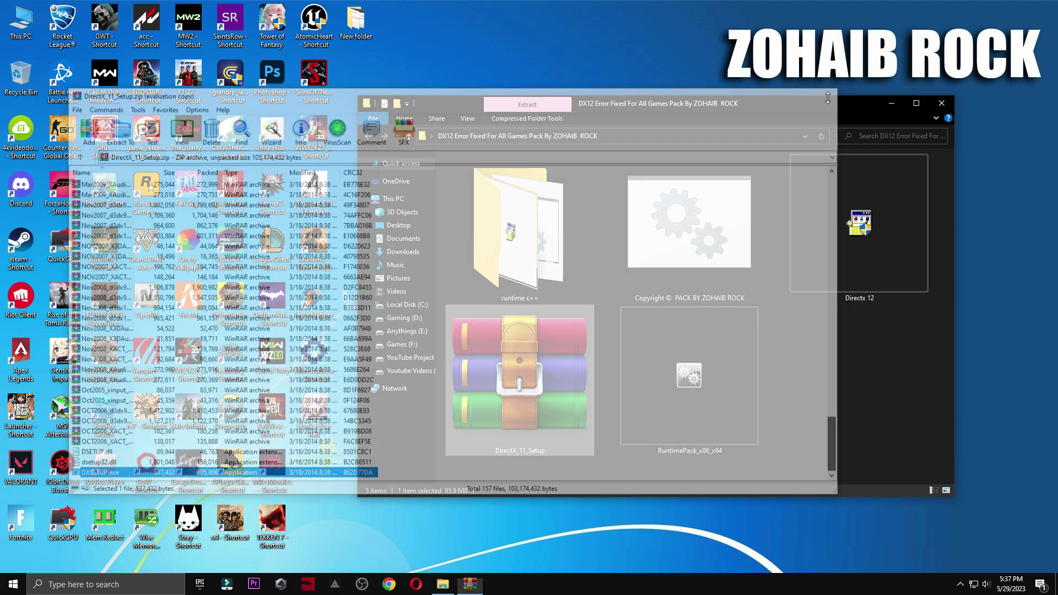
Step: Run the Directx 12 installer from the pack, accept the license agreement and complete the setup
{"action": "double_click", "coordinate": [826, 265]}
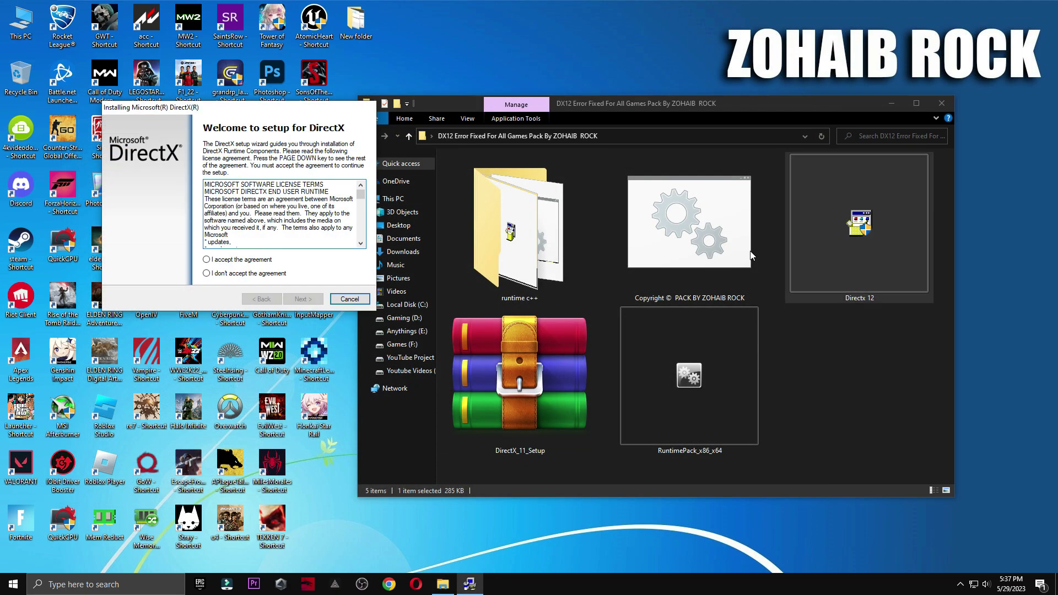
{"action": "left_click", "coordinate": [246, 260]}
{"action": "left_click", "coordinate": [303, 299]}
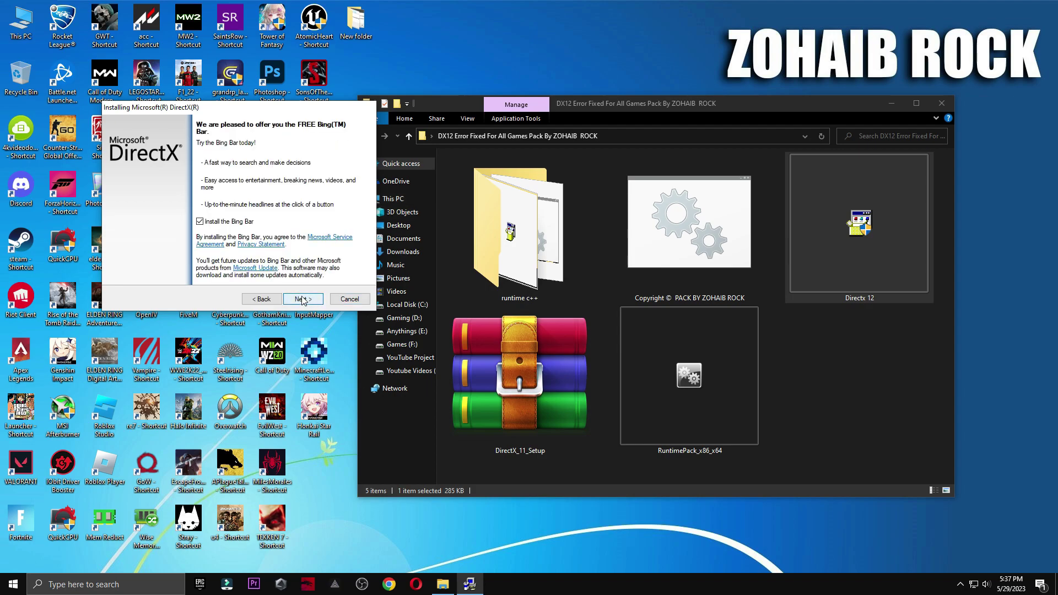
{"action": "left_click", "coordinate": [302, 299]}
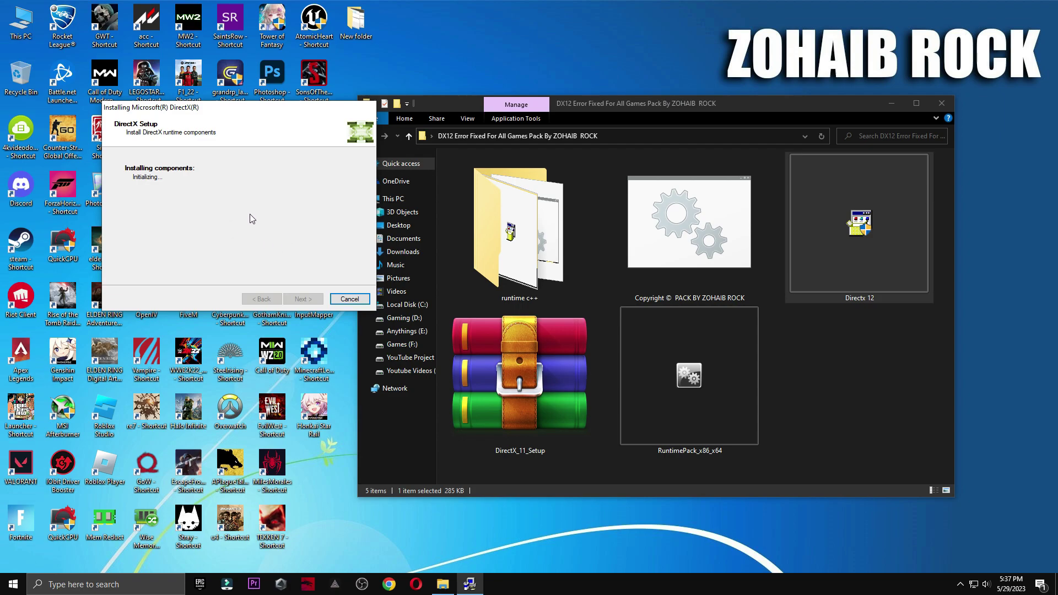
{"action": "left_click", "coordinate": [303, 299]}
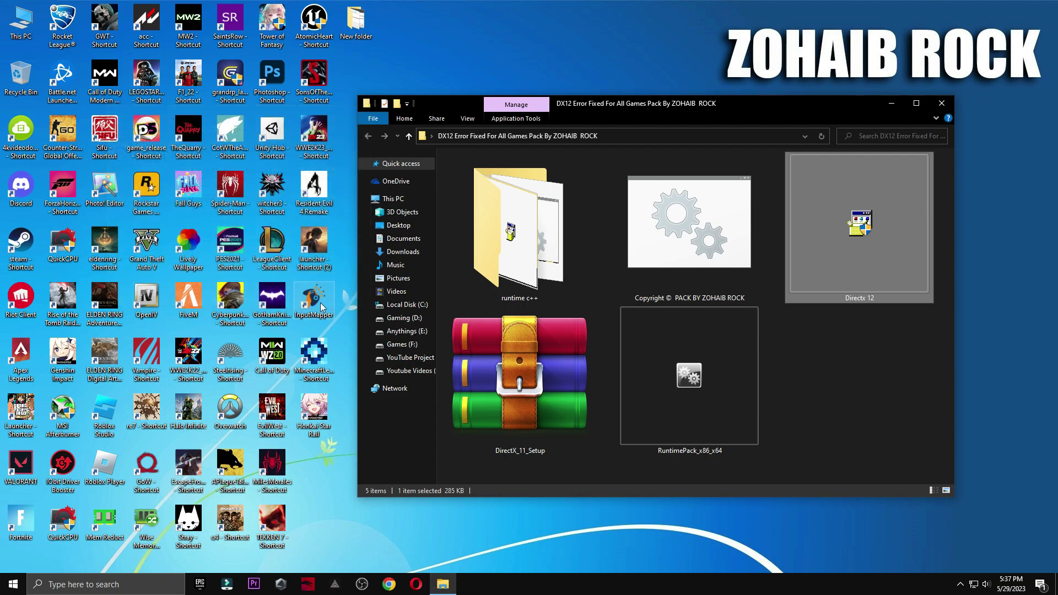
Step: Install RuntimePack_x86_x64 and the Visual C++ runtimes with install_all from the runtime c++ folder, and close the folder
{"action": "double_click", "coordinate": [660, 406]}
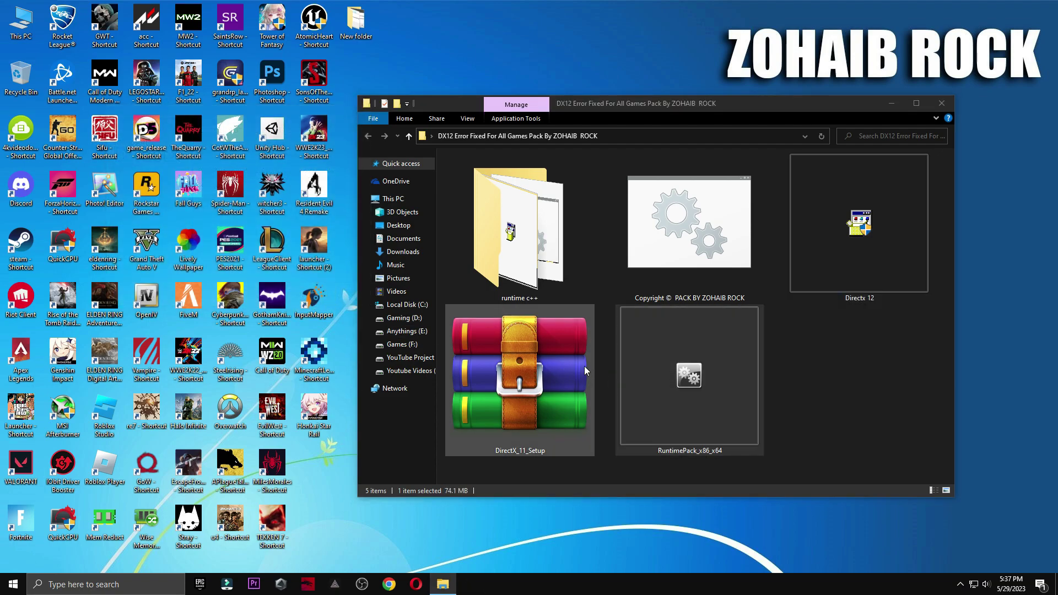
{"action": "left_click", "coordinate": [500, 301]}
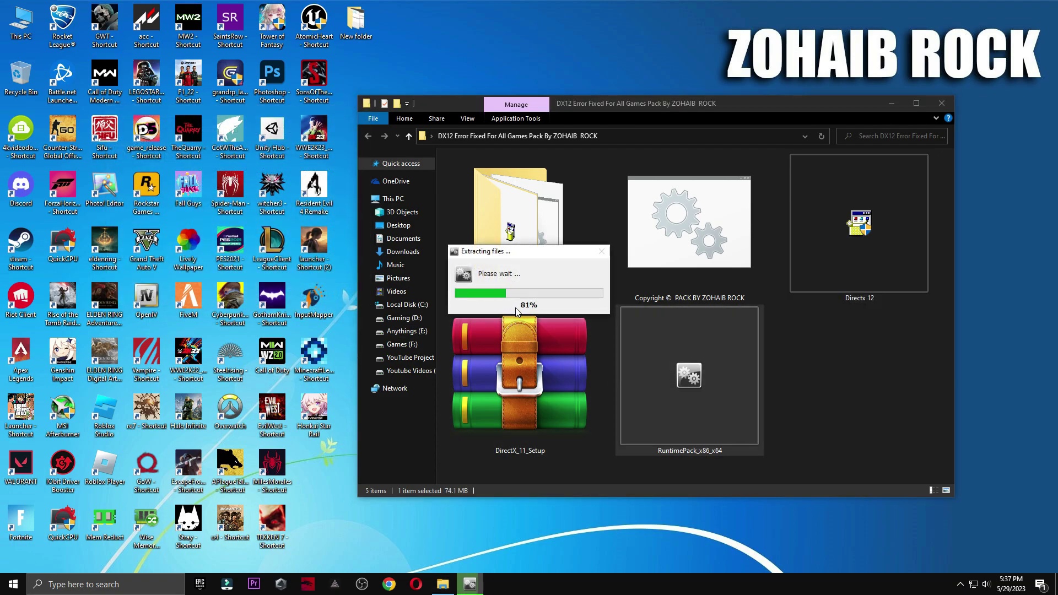
{"action": "double_click", "coordinate": [522, 250]}
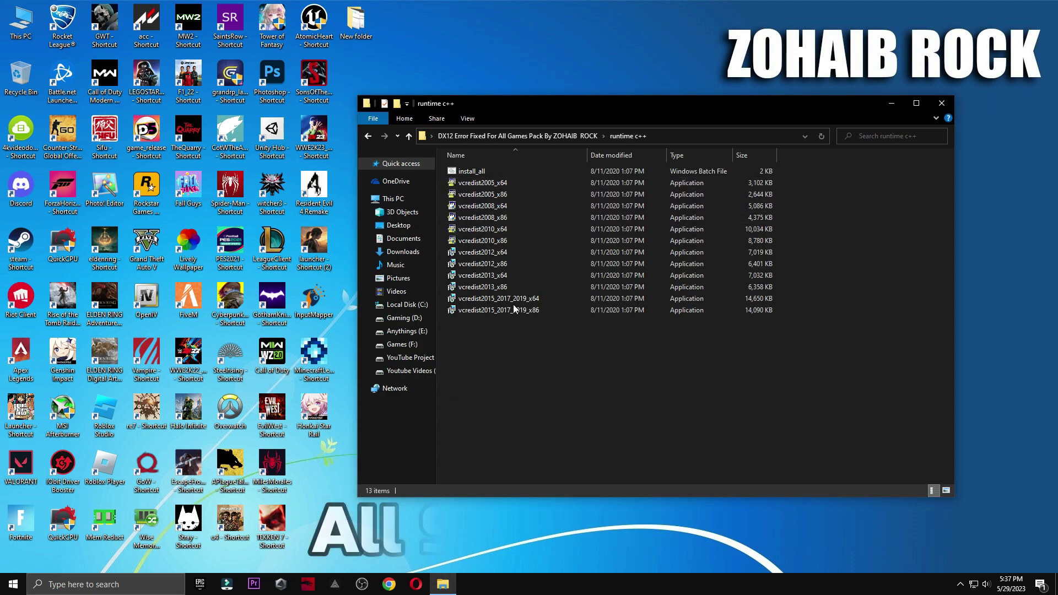
{"action": "double_click", "coordinate": [482, 173]}
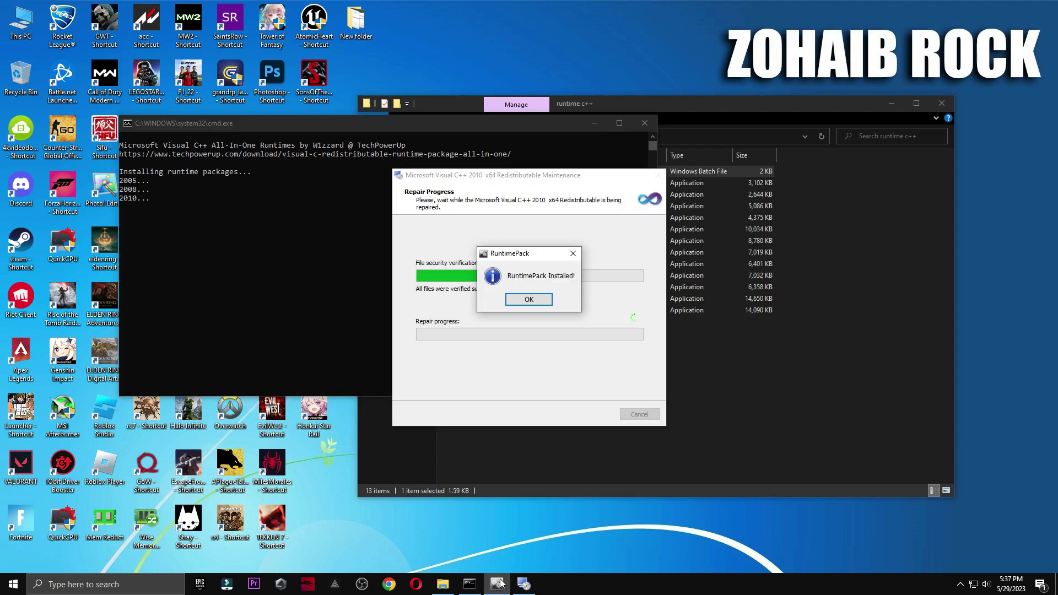
{"action": "left_click", "coordinate": [528, 299]}
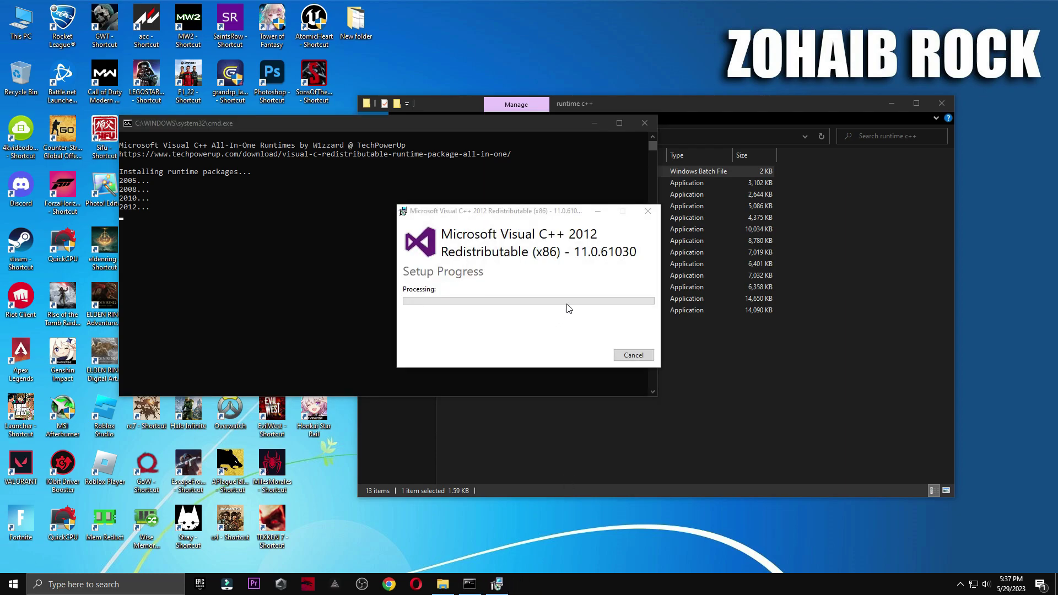
{"action": "left_click", "coordinate": [941, 103]}
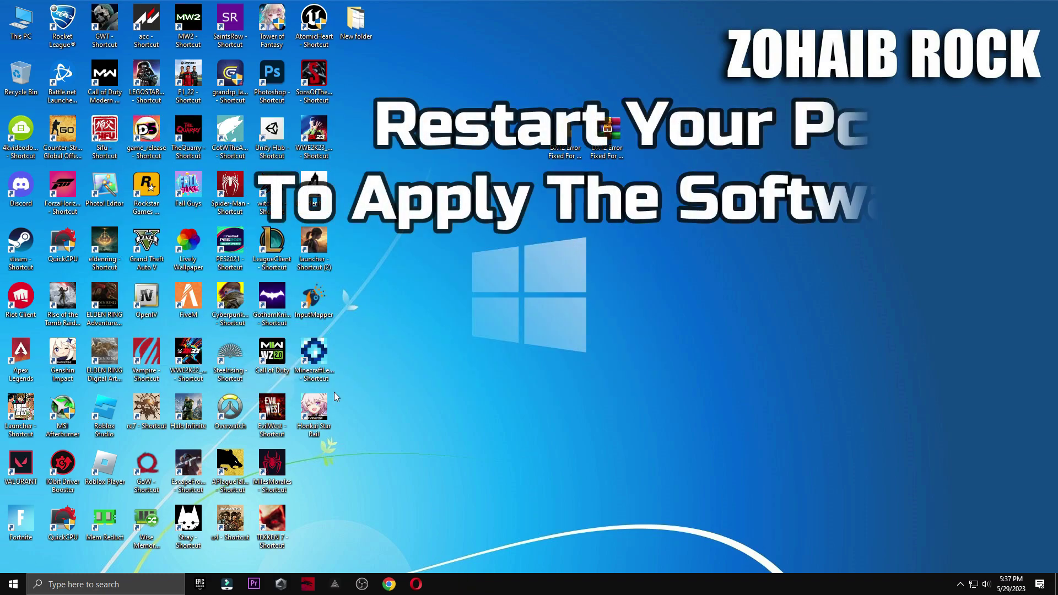
Step: Restart the PC to apply the installed software
{"action": "left_click", "coordinate": [13, 584]}
{"action": "left_click", "coordinate": [5, 561]}
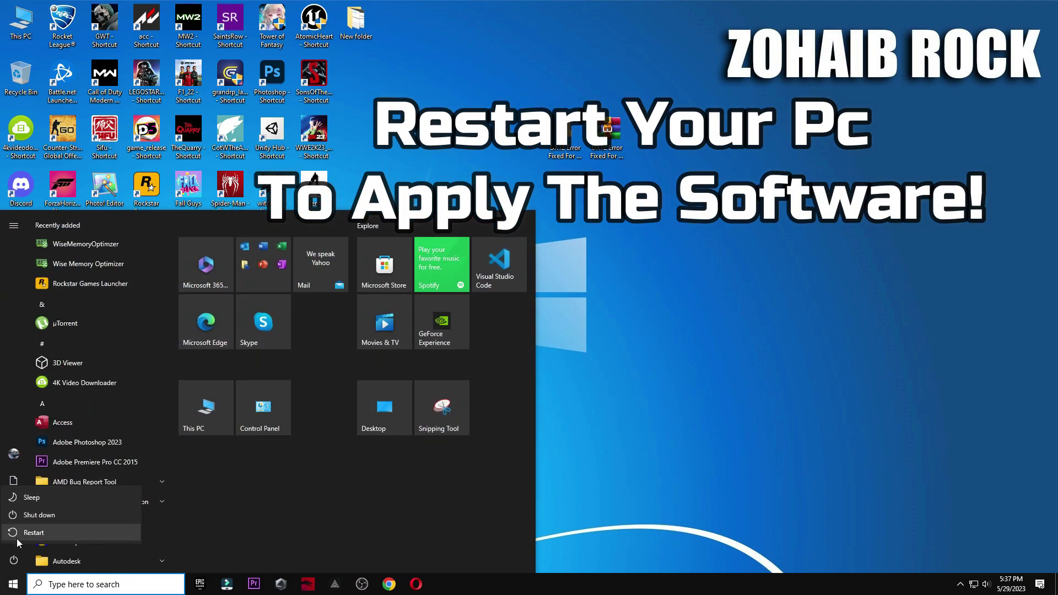